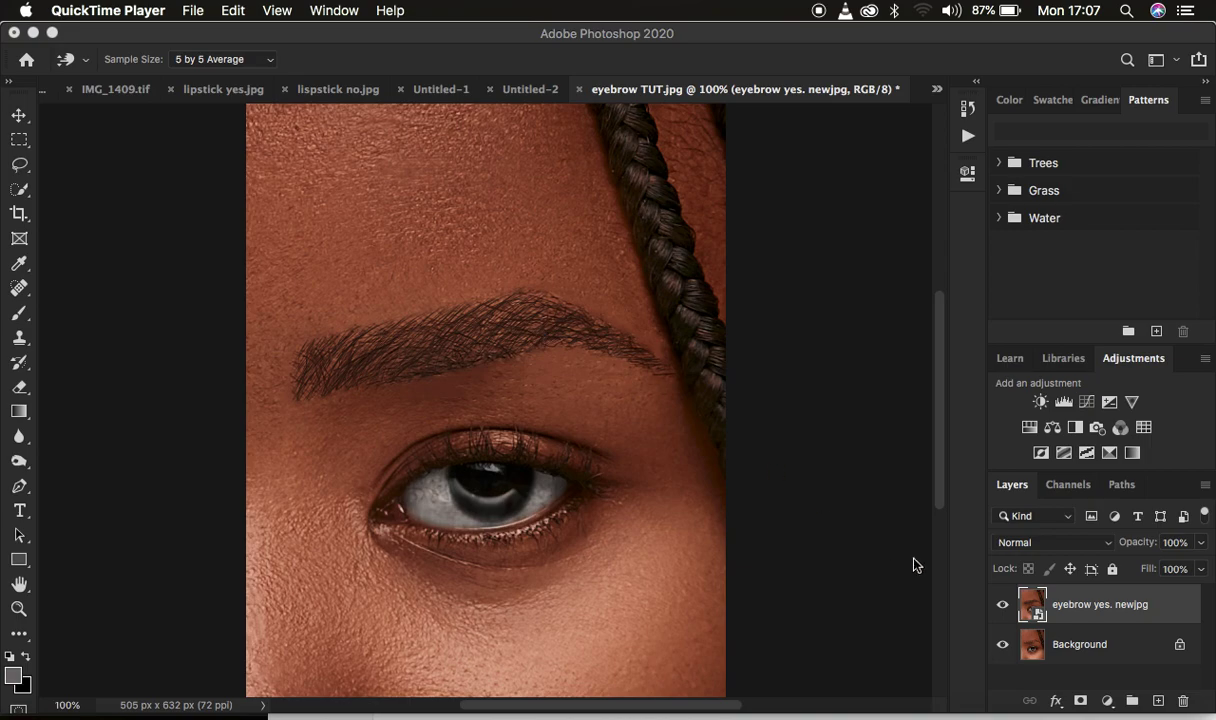
Toggle the visibility of the "eyebrow yes. newjpg" layer to compare the finished eyebrow with the original
{"action": "left_click", "coordinate": [1002, 609]}
{"action": "left_click", "coordinate": [1002, 610]}
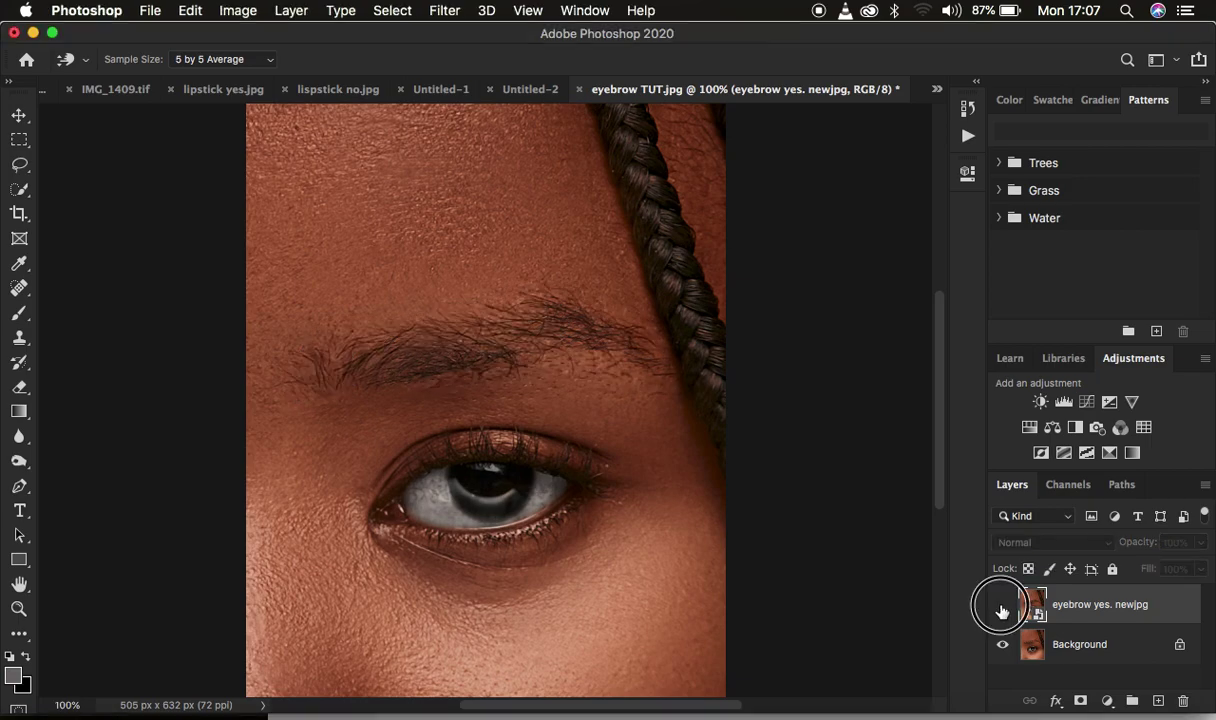
{"action": "left_click", "coordinate": [1002, 610]}
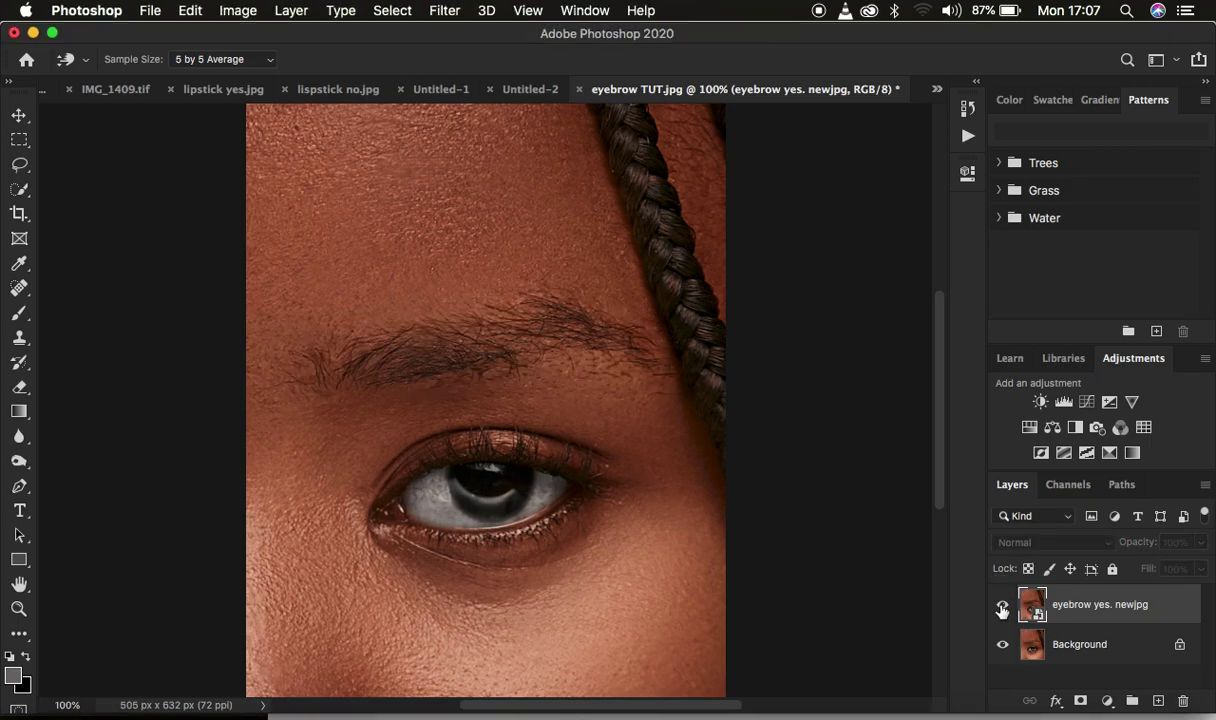
{"action": "left_click", "coordinate": [1002, 610]}
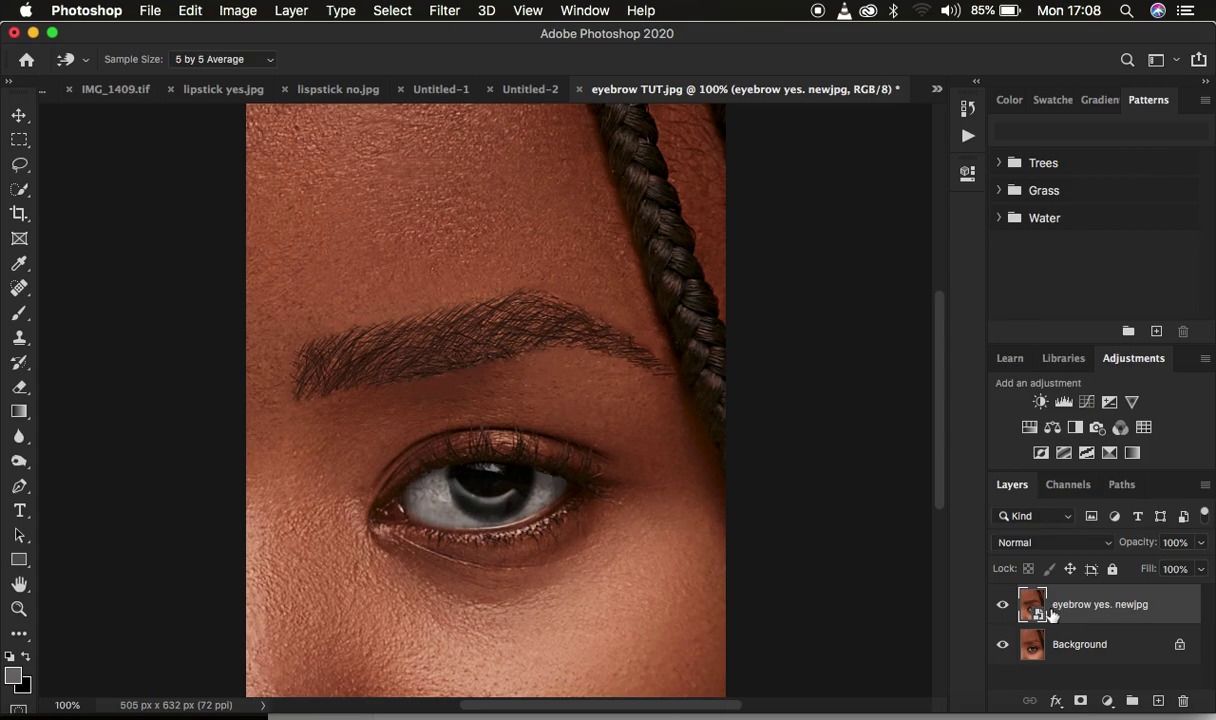
{"action": "left_click", "coordinate": [1003, 607]}
{"action": "left_click", "coordinate": [1003, 607]}
Delete the "eyebrow yes. newjpg" layer and duplicate the Background layer
{"action": "key", "text": "Delete"}
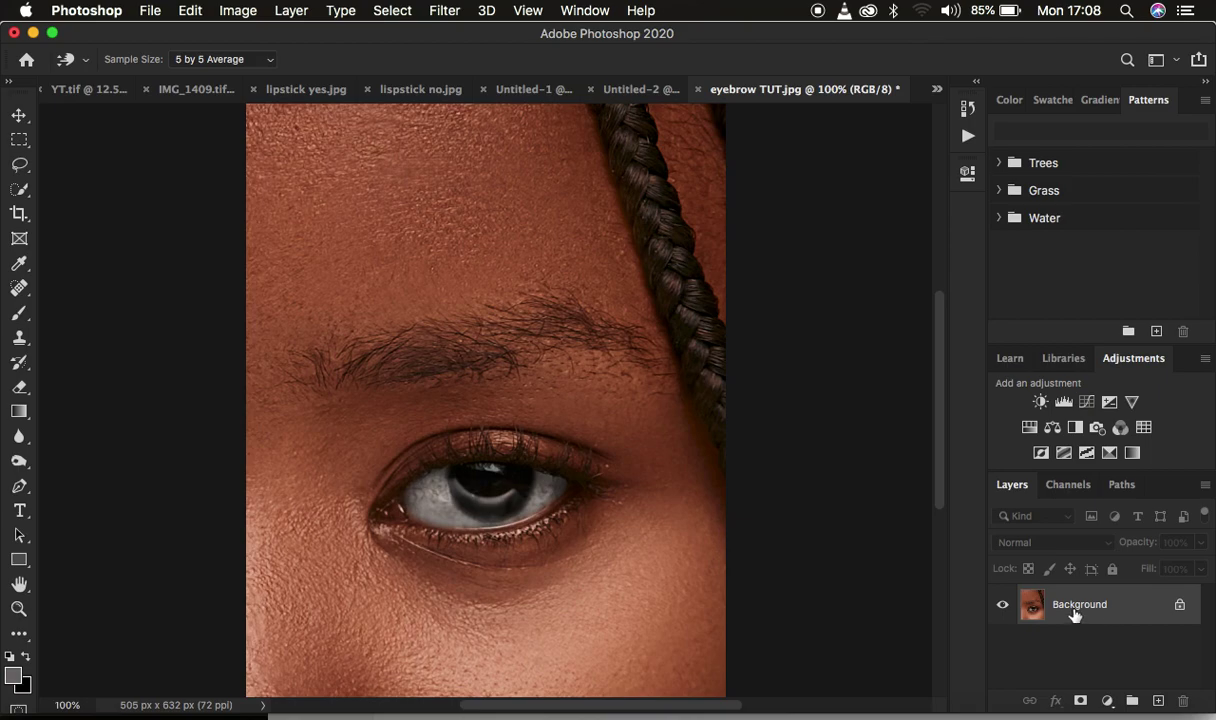
{"action": "key", "text": "super+j"}
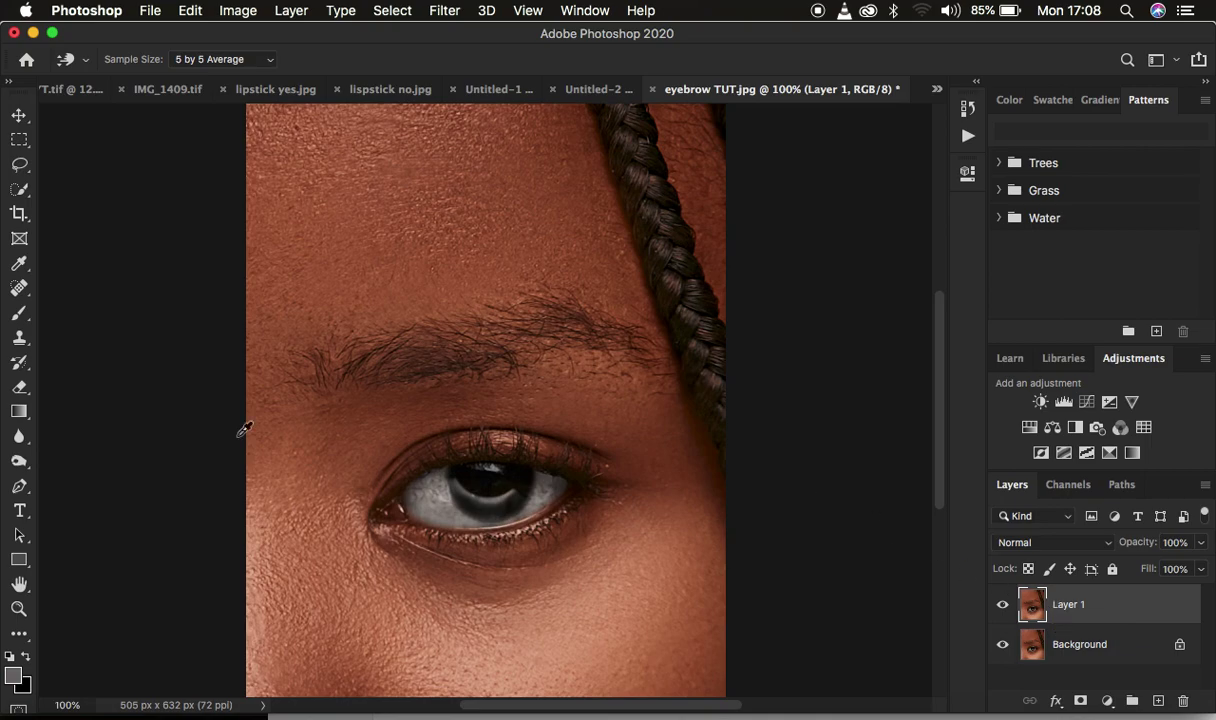
Start a Pen tool path around the eyebrow, tracing its inner end and its lower edge out to the tail
{"action": "left_click", "coordinate": [18, 489]}
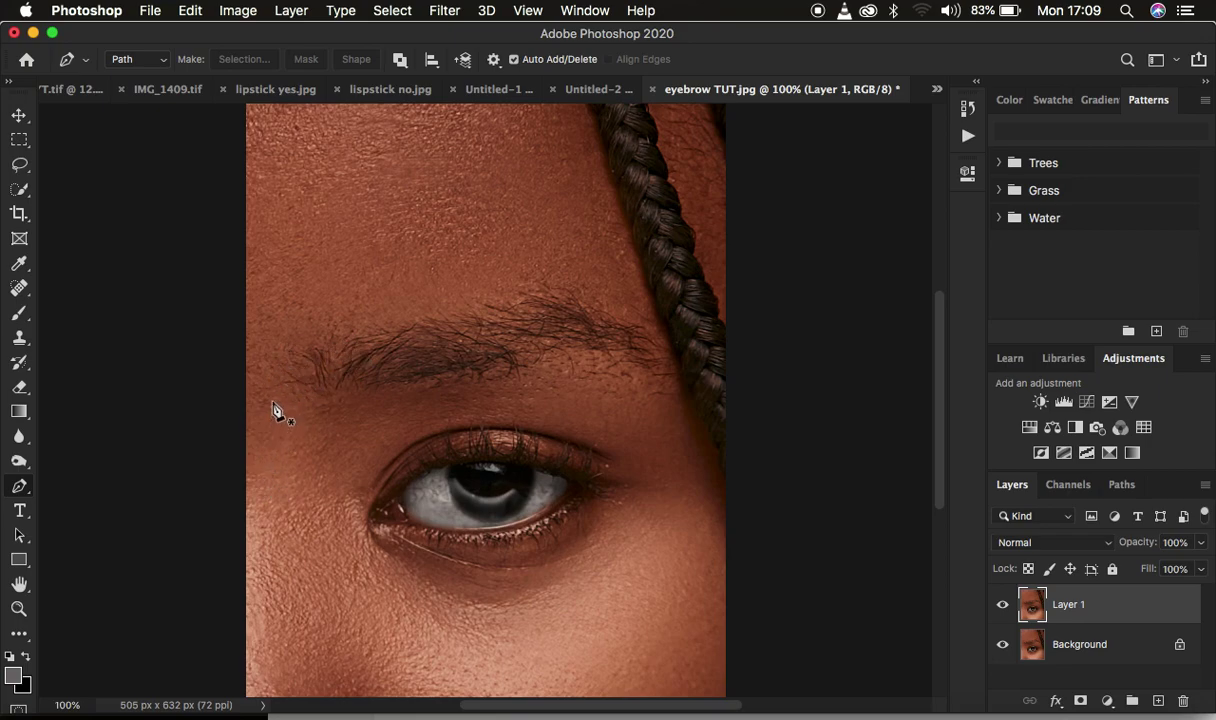
{"action": "left_click", "coordinate": [301, 346]}
{"action": "left_click", "coordinate": [543, 351]}
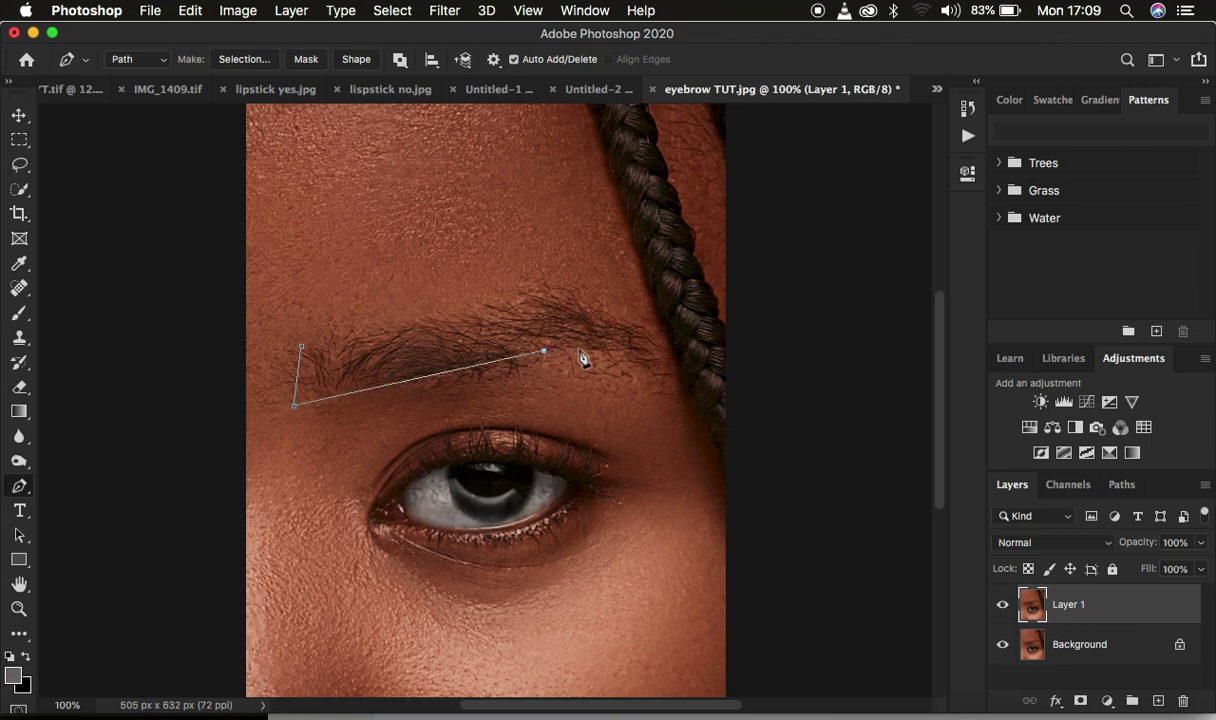
{"action": "left_click", "coordinate": [562, 349]}
{"action": "left_click", "coordinate": [587, 351]}
{"action": "left_click", "coordinate": [650, 377]}
{"action": "left_click", "coordinate": [575, 296]}
{"action": "key", "text": "super+z"}
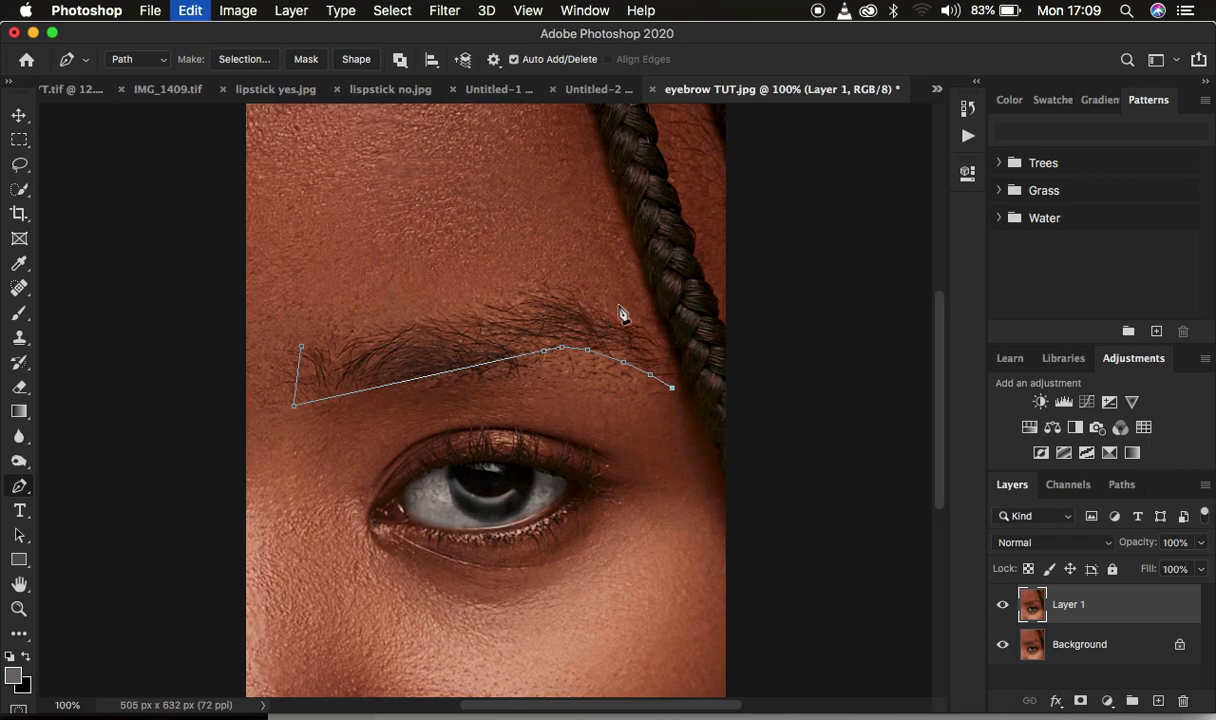
Continue the path from the tail along the eyebrow's upper edge back to its inner end, completing the outline
{"action": "left_click", "coordinate": [646, 347]}
{"action": "left_click", "coordinate": [607, 317]}
{"action": "left_click", "coordinate": [569, 291]}
{"action": "left_click", "coordinate": [554, 284]}
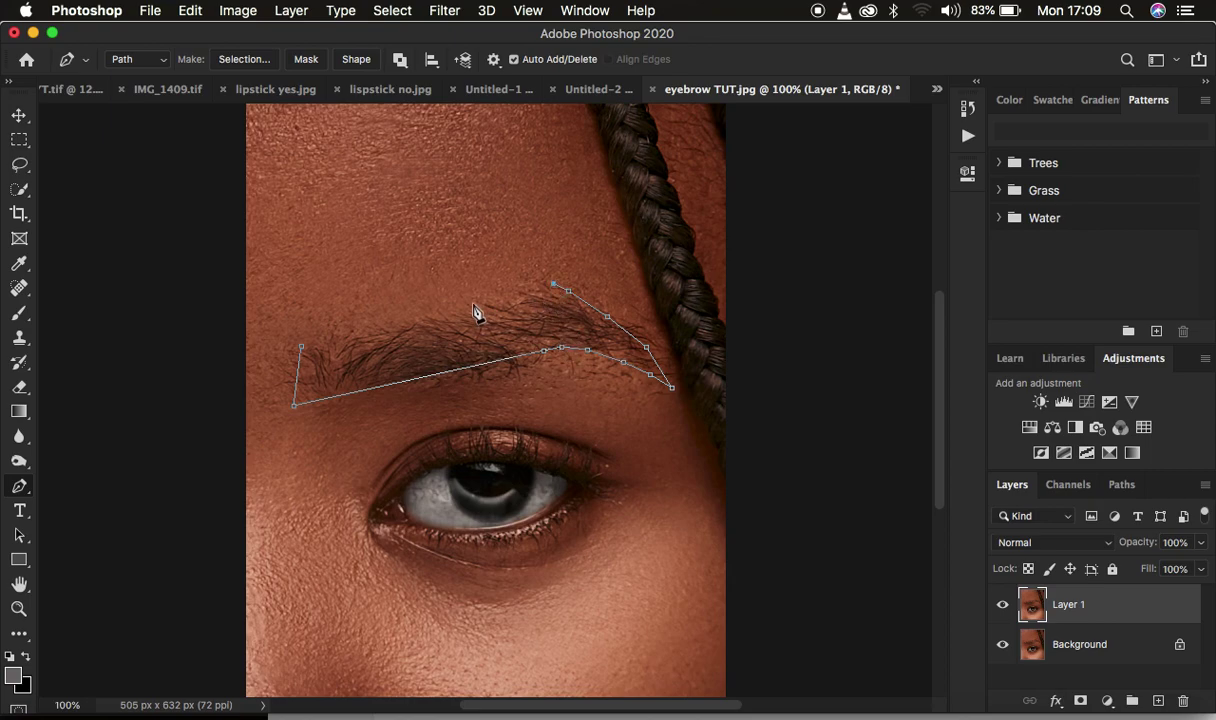
{"action": "left_click", "coordinate": [301, 340]}
Convert the eyebrow path into a new anti-aliased selection with a feather radius of 3 pixels
{"action": "right_click", "coordinate": [409, 349]}
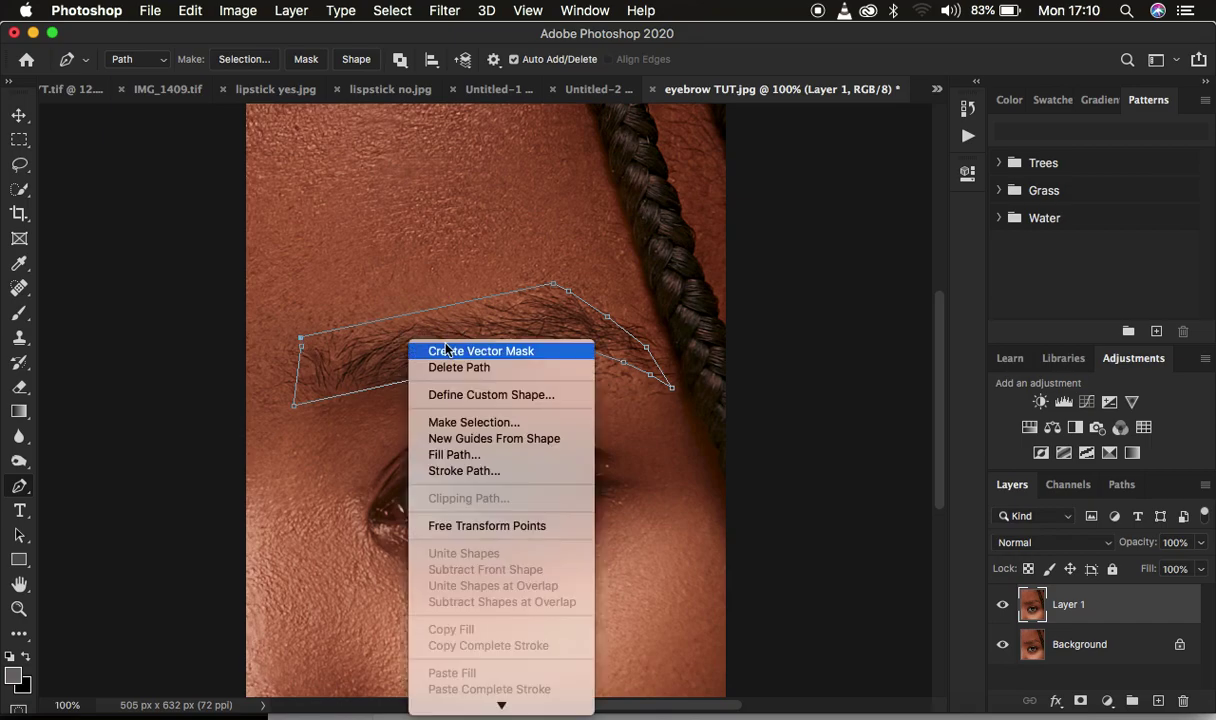
{"action": "left_click", "coordinate": [476, 424]}
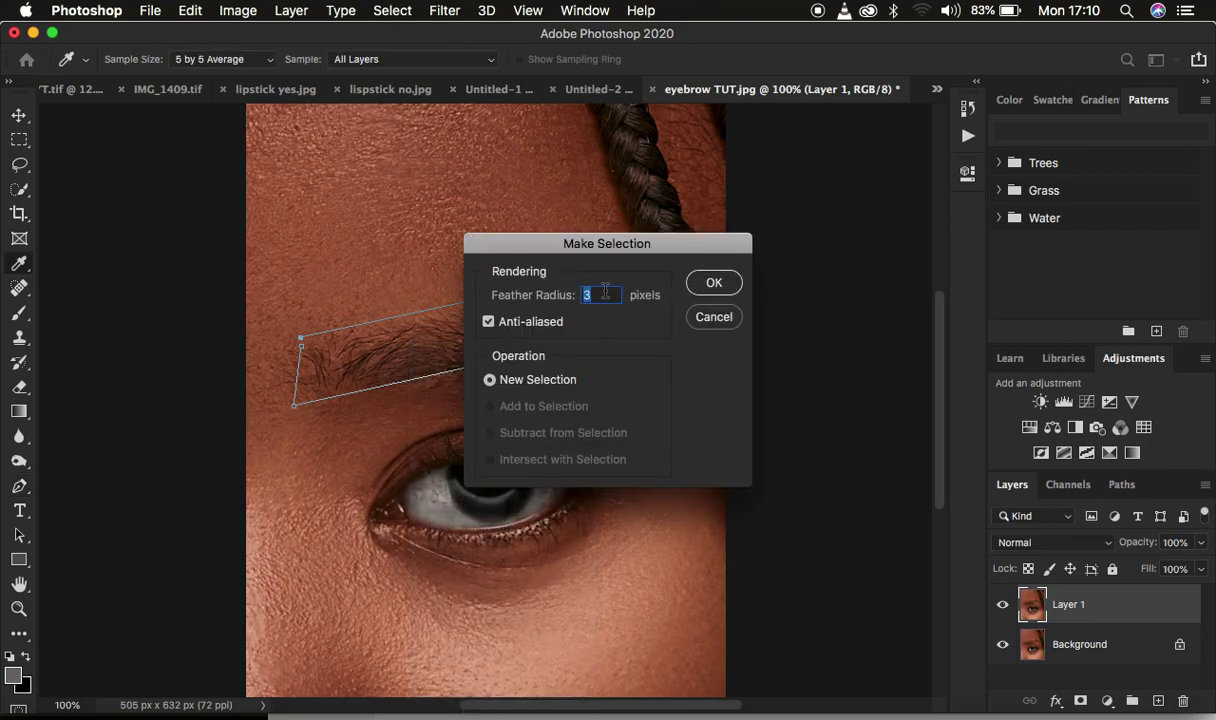
{"action": "left_click", "coordinate": [709, 282]}
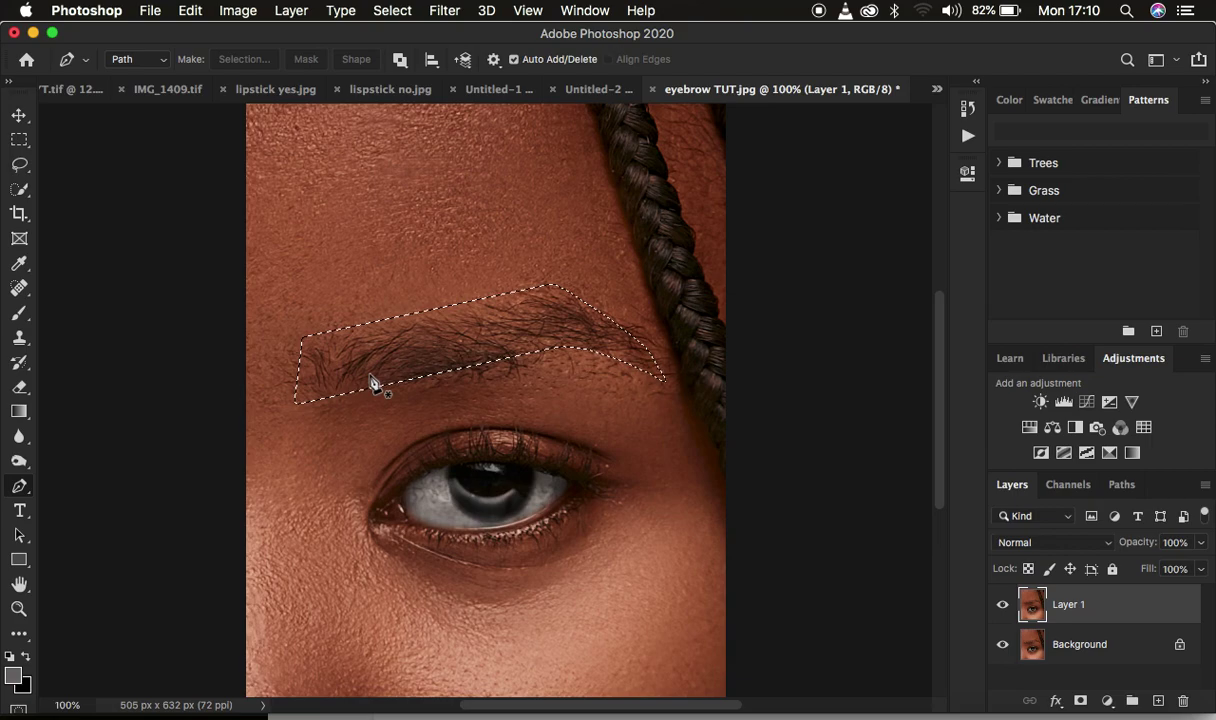
Choose the Brush tool with the Soft Round tip and set its hardness to 50%
{"action": "left_click", "coordinate": [18, 316]}
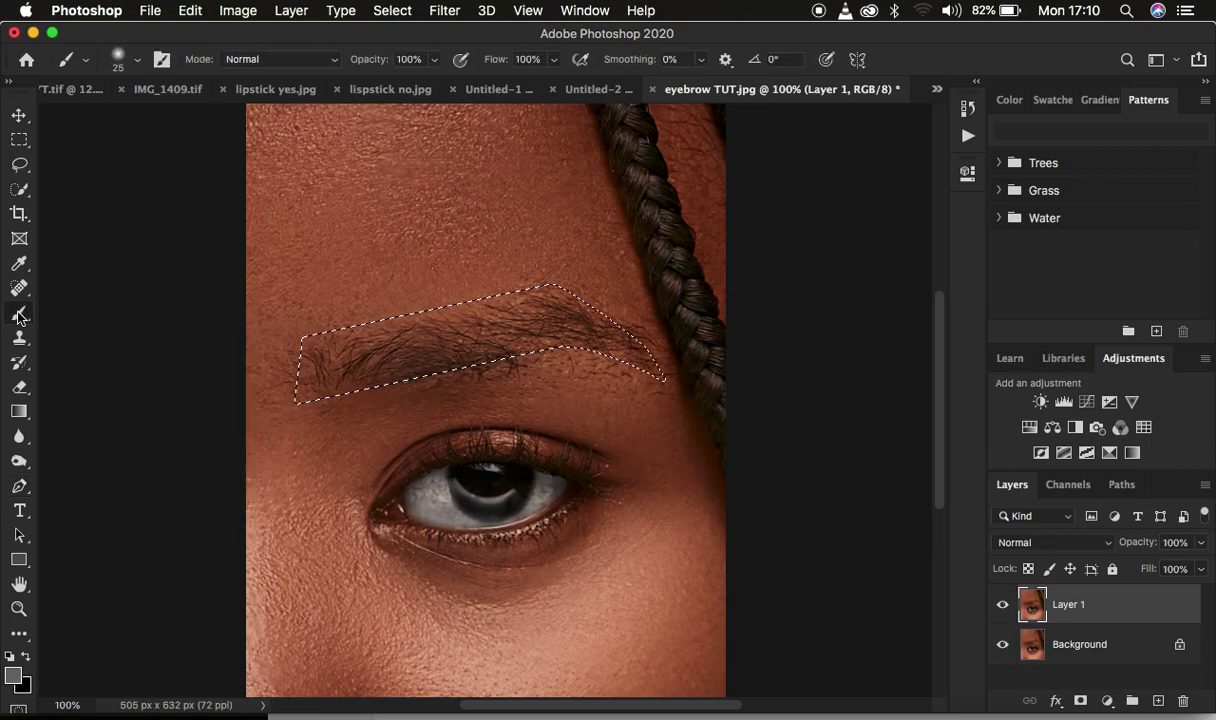
{"action": "right_click", "coordinate": [18, 316]}
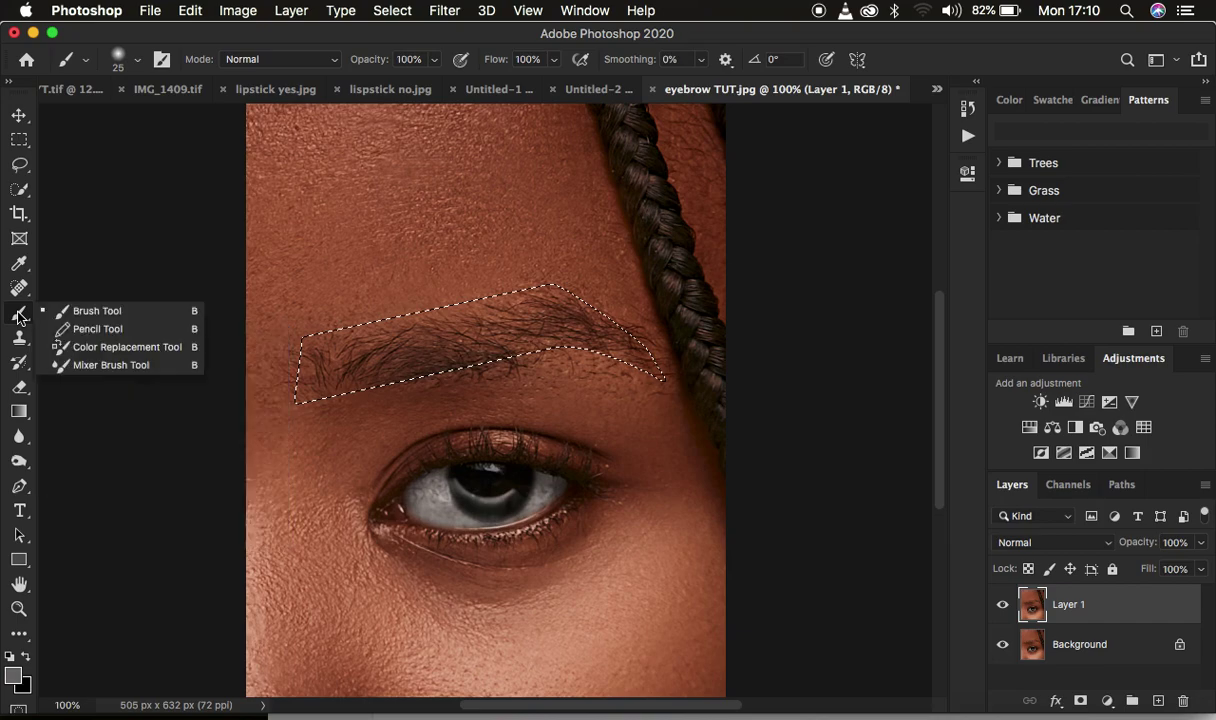
{"action": "left_click", "coordinate": [90, 312]}
{"action": "left_click", "coordinate": [139, 60]}
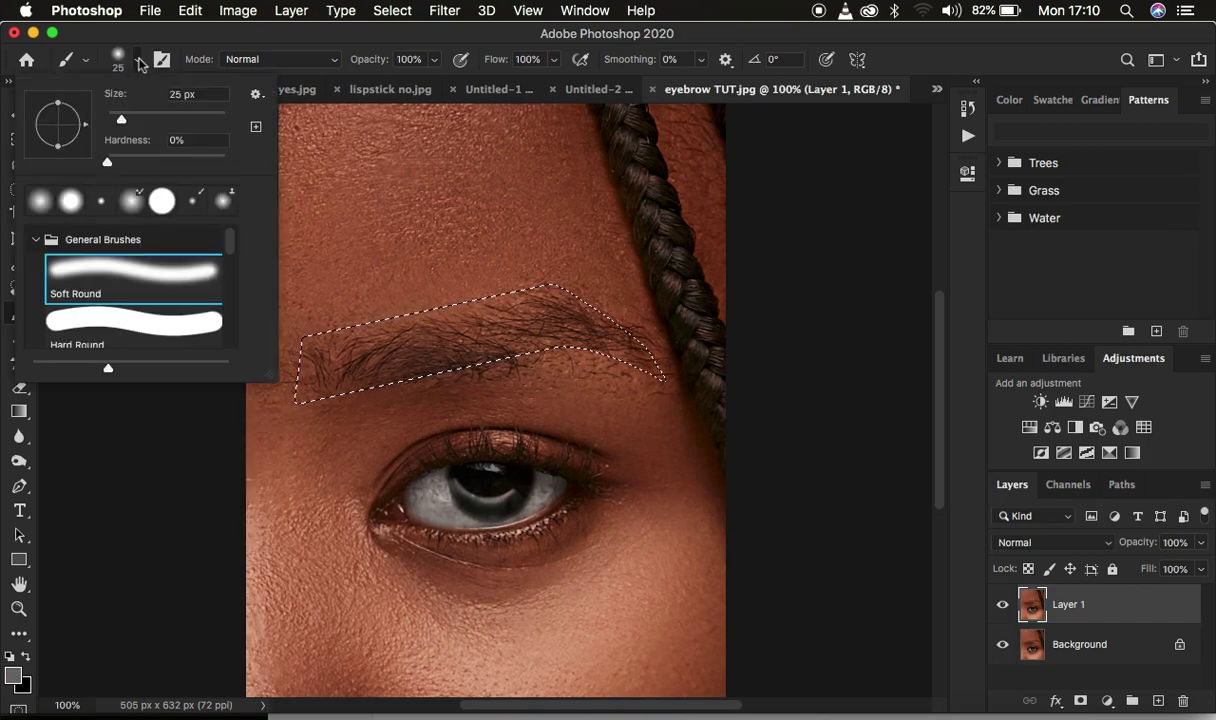
{"action": "left_click_drag", "start_coordinate": [137, 152], "coordinate": [166, 162]}
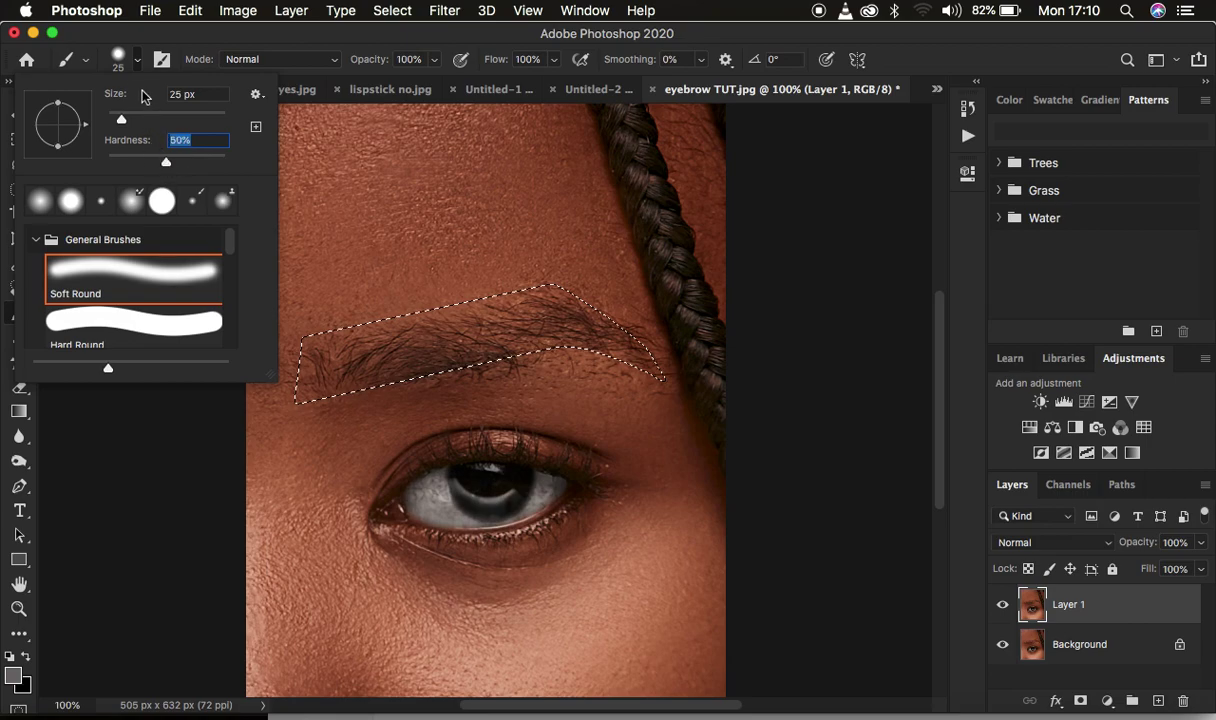
{"action": "key", "text": "Return"}
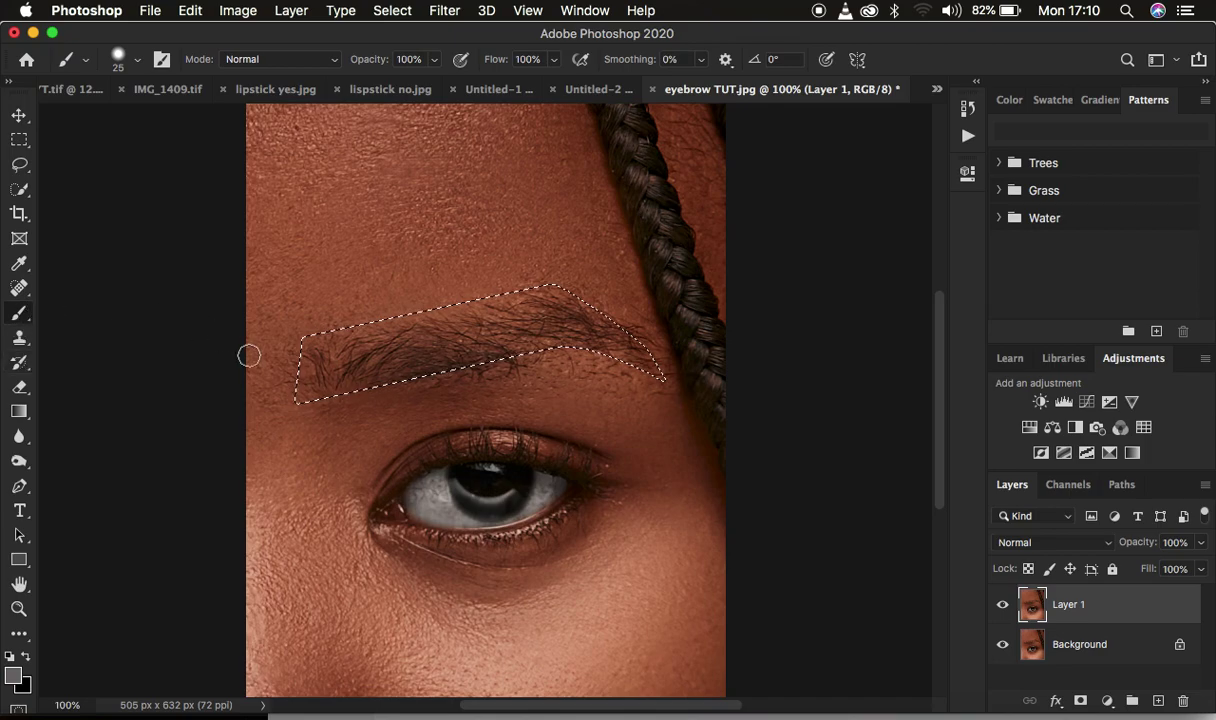
Reduce the brush size to 3 px for drawing fine hairs on the eyebrow
{"action": "key", "text": "super+equal"}
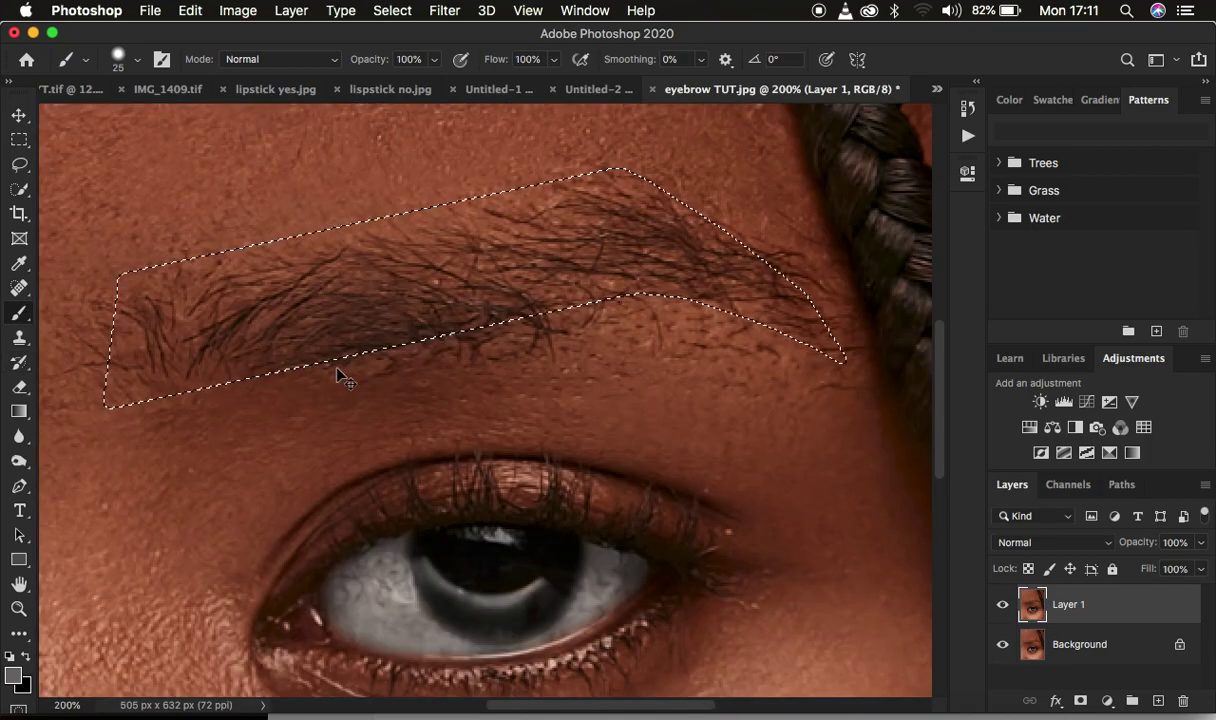
{"action": "key", "text": "bracketleft"}
{"action": "key", "text": "bracketleft"}
{"action": "key", "text": "bracketleft"}
{"action": "key", "text": "bracketleft"}
{"action": "key", "text": "bracketleft"}
{"action": "key", "text": "bracketleft"}
{"action": "key", "text": "bracketleft"}
{"action": "key", "text": "bracketleft"}
{"action": "key", "text": "bracketleft"}
{"action": "key", "text": "bracketleft"}
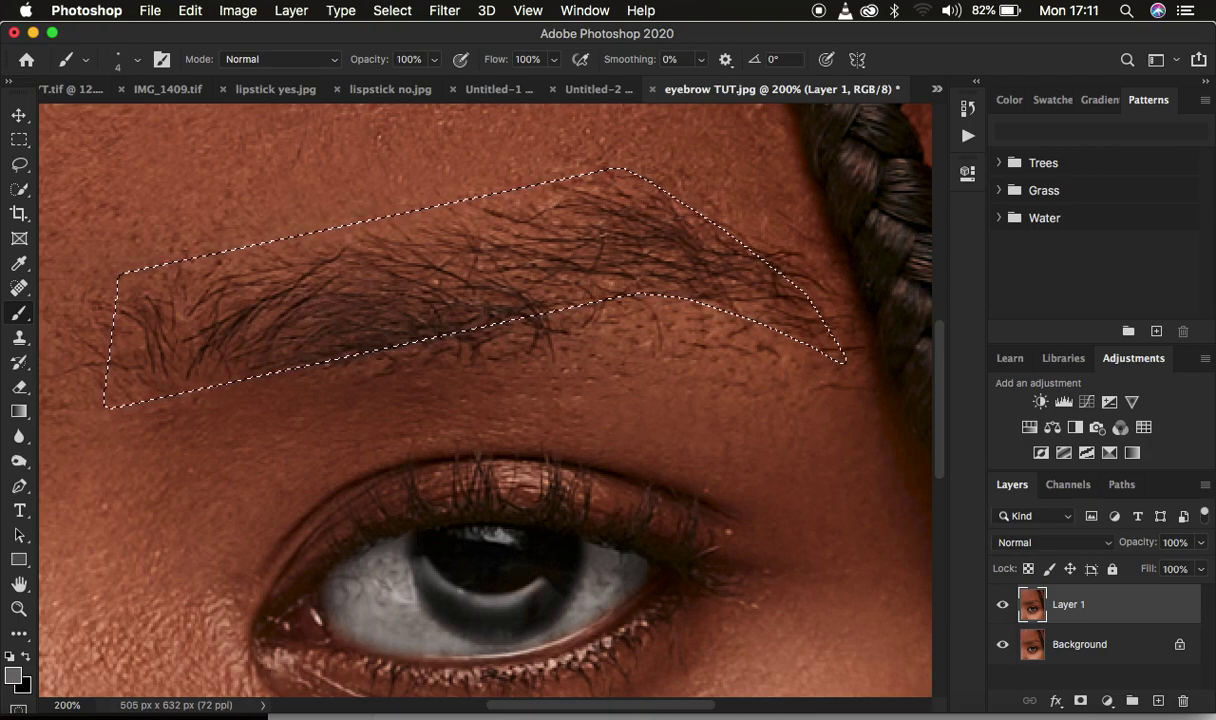
{"action": "key", "text": "bracketright"}
{"action": "key", "text": "bracketright"}
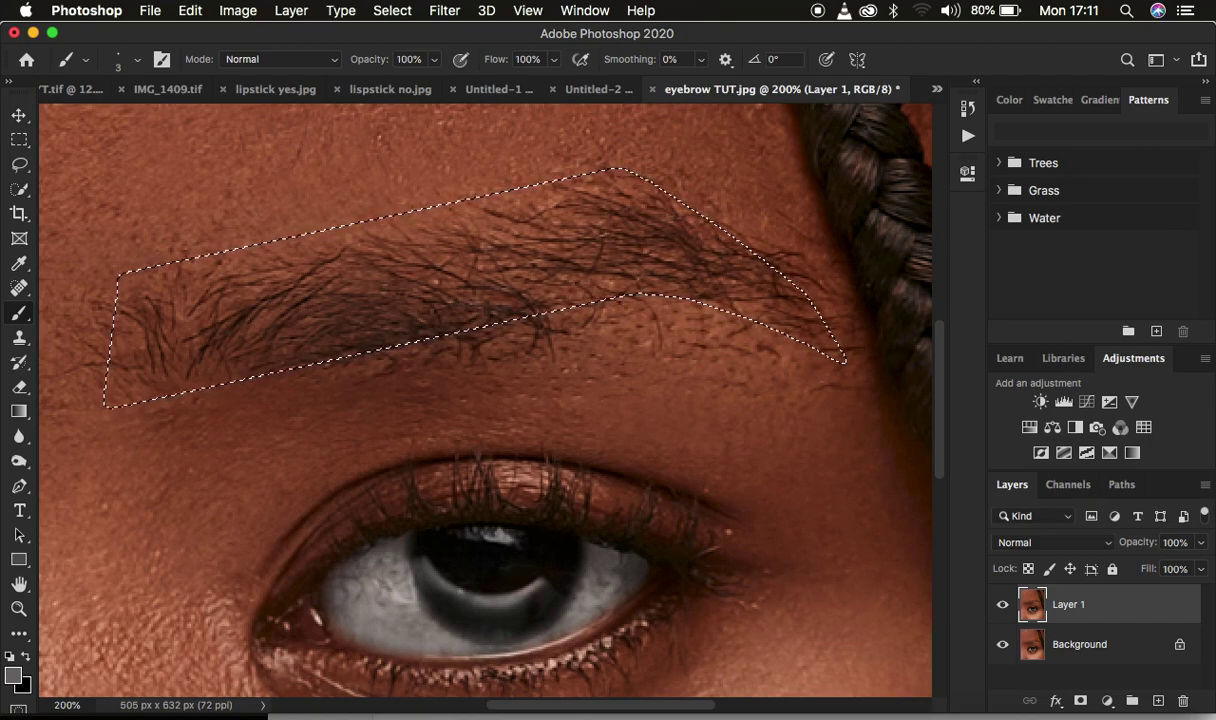
Sample the eyebrow's brown as the foreground color and darken it to #321d14
{"action": "left_click", "coordinate": [307, 297], "text": "alt"}
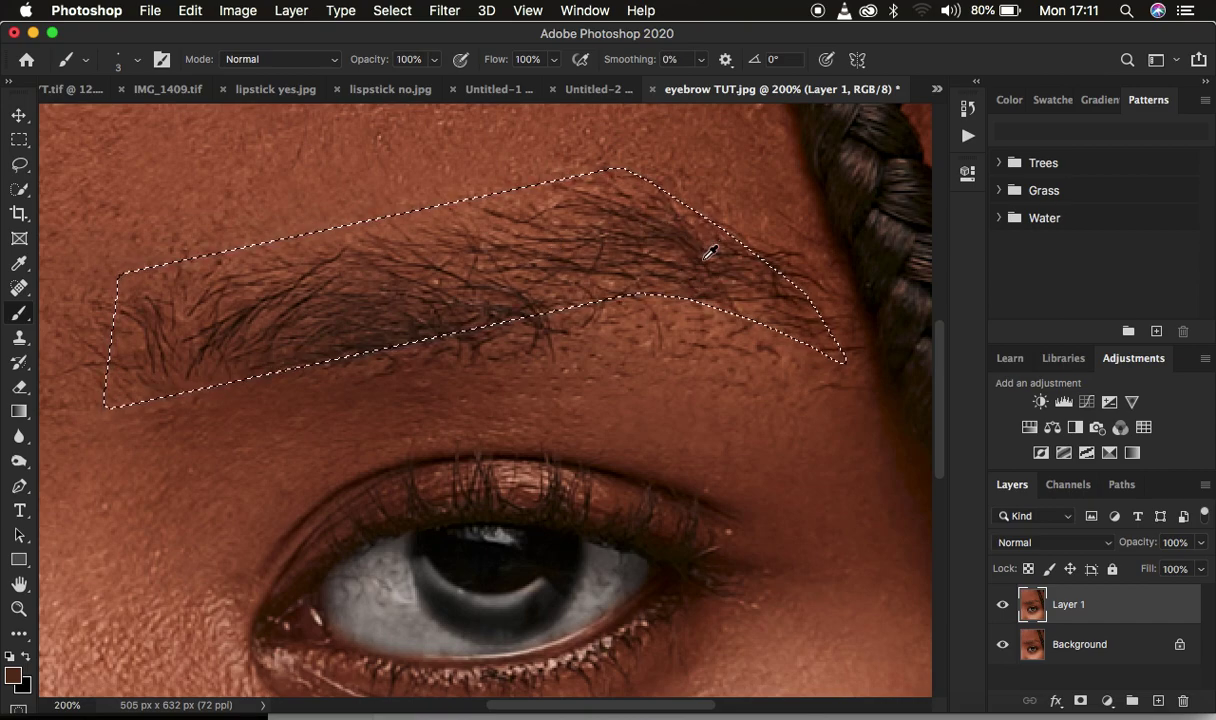
{"action": "left_click", "coordinate": [14, 675]}
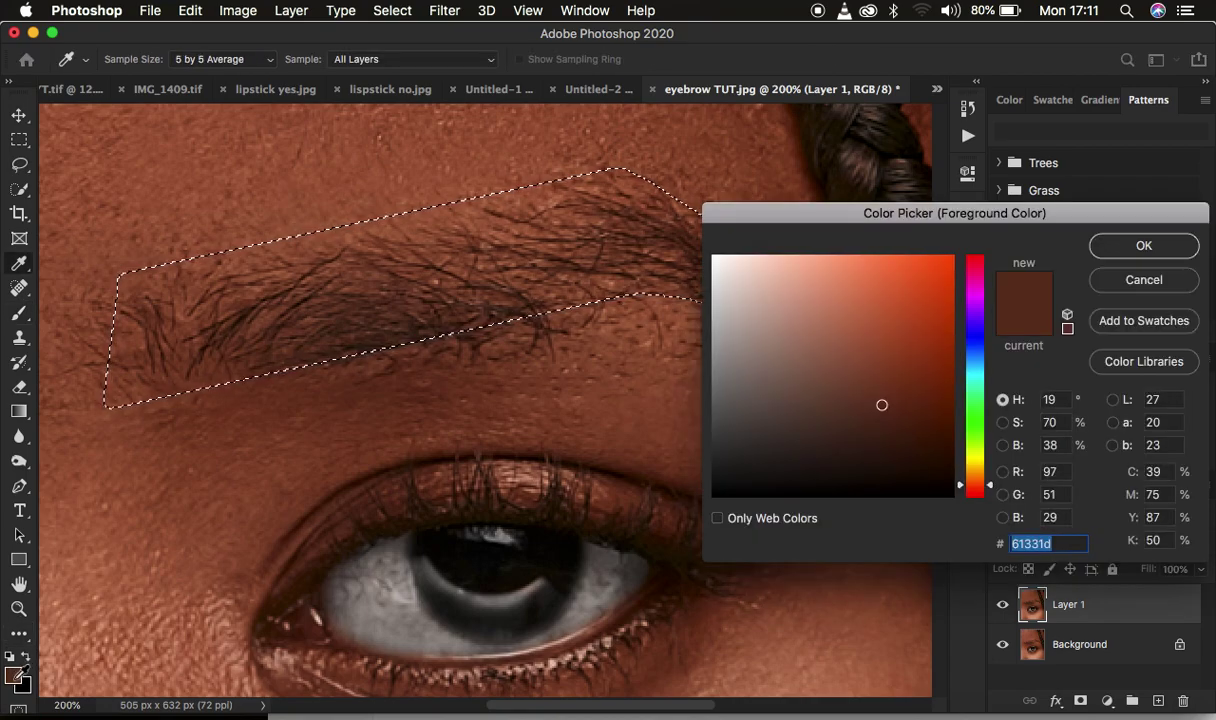
{"action": "left_click_drag", "start_coordinate": [878, 409], "coordinate": [857, 446]}
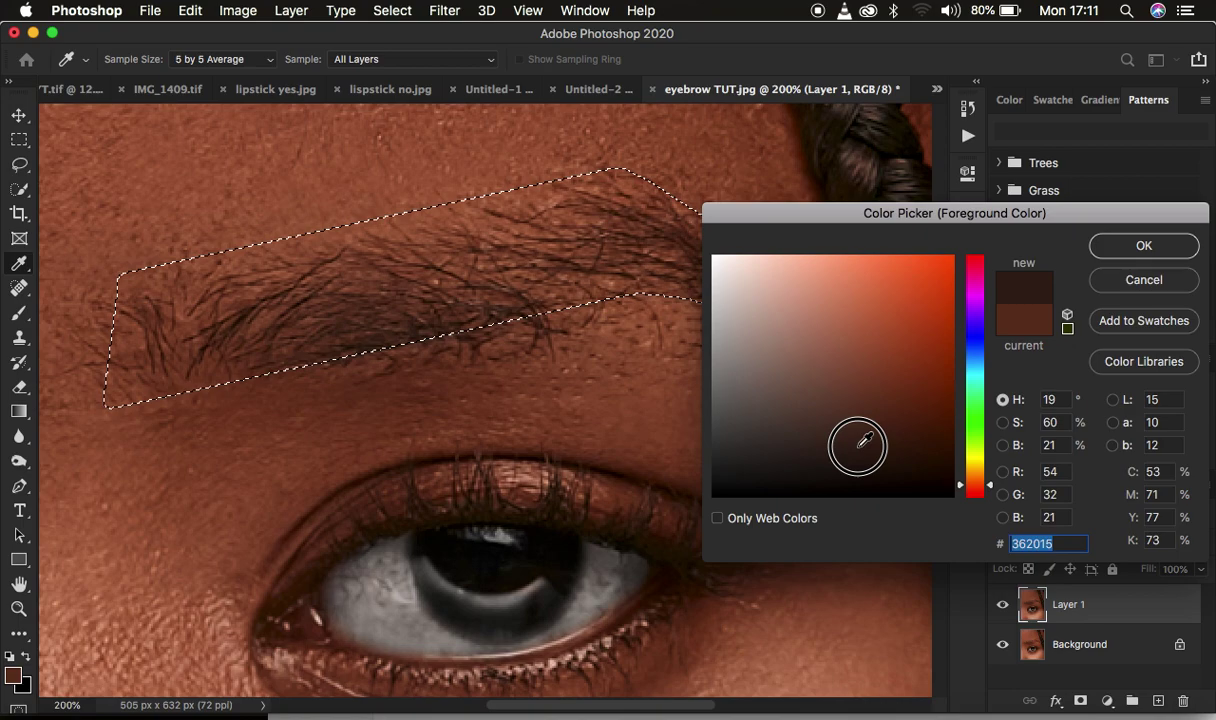
{"action": "left_click_drag", "start_coordinate": [857, 446], "coordinate": [858, 449]}
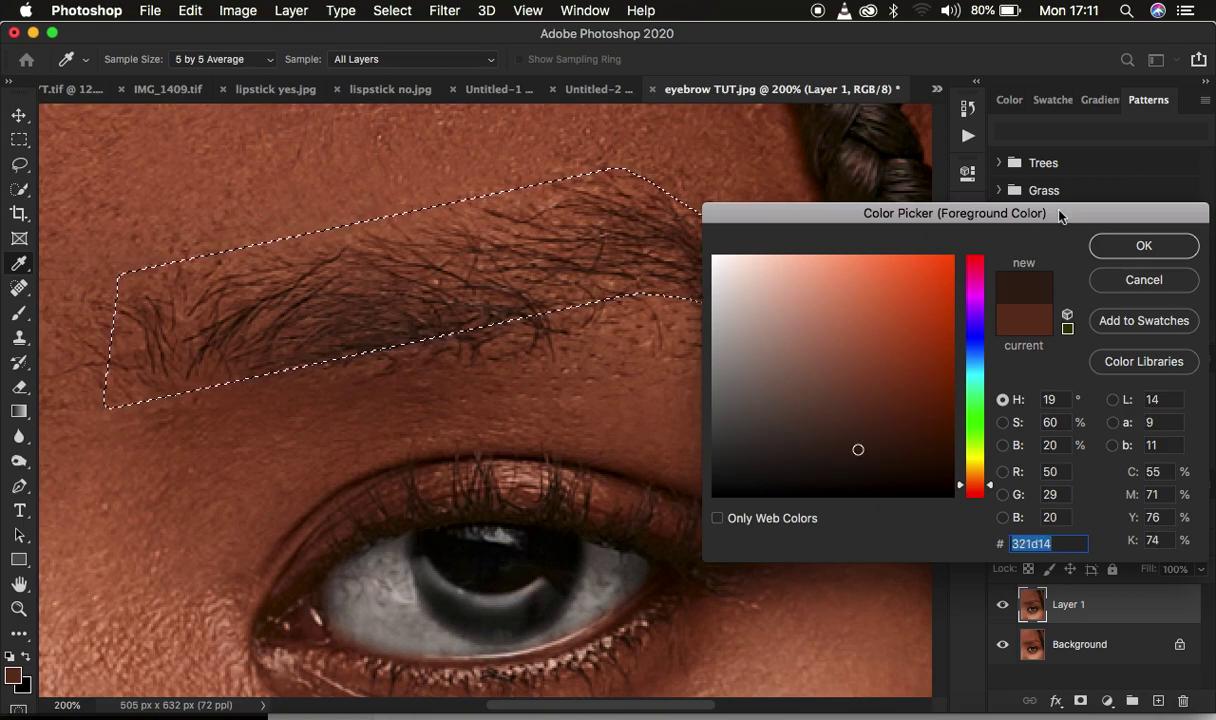
{"action": "key", "text": "Return"}
Paint a short hair stroke near the eyebrow's inner end with a 2 px brush
{"action": "key", "text": "b"}
{"action": "key", "text": "bracketleft"}
{"action": "left_click_drag", "start_coordinate": [172, 370], "coordinate": [179, 358]}
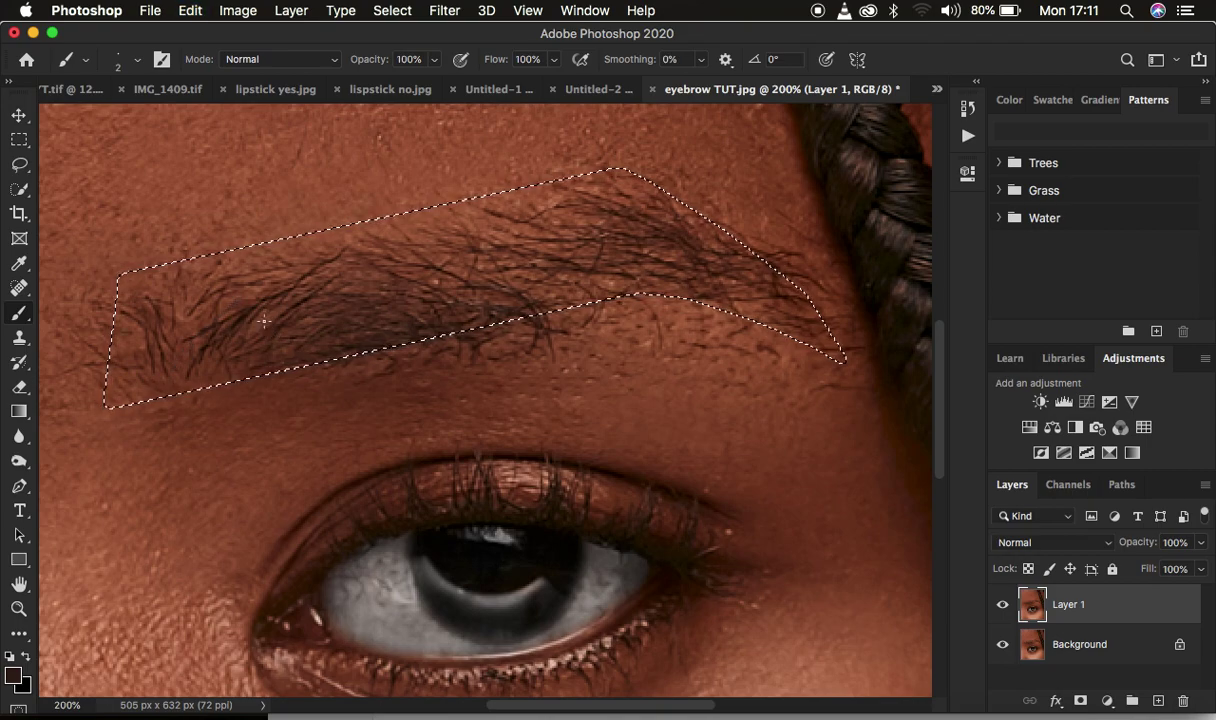
Increase the brush hardness and reduce the brush size to 1 px
{"action": "left_click", "coordinate": [136, 60]}
{"action": "left_click_drag", "start_coordinate": [167, 163], "coordinate": [192, 164]}
{"action": "key", "text": "Return"}
{"action": "key", "text": "bracketleft"}
Lighten the foreground color to #46281a
{"action": "left_click", "coordinate": [14, 677]}
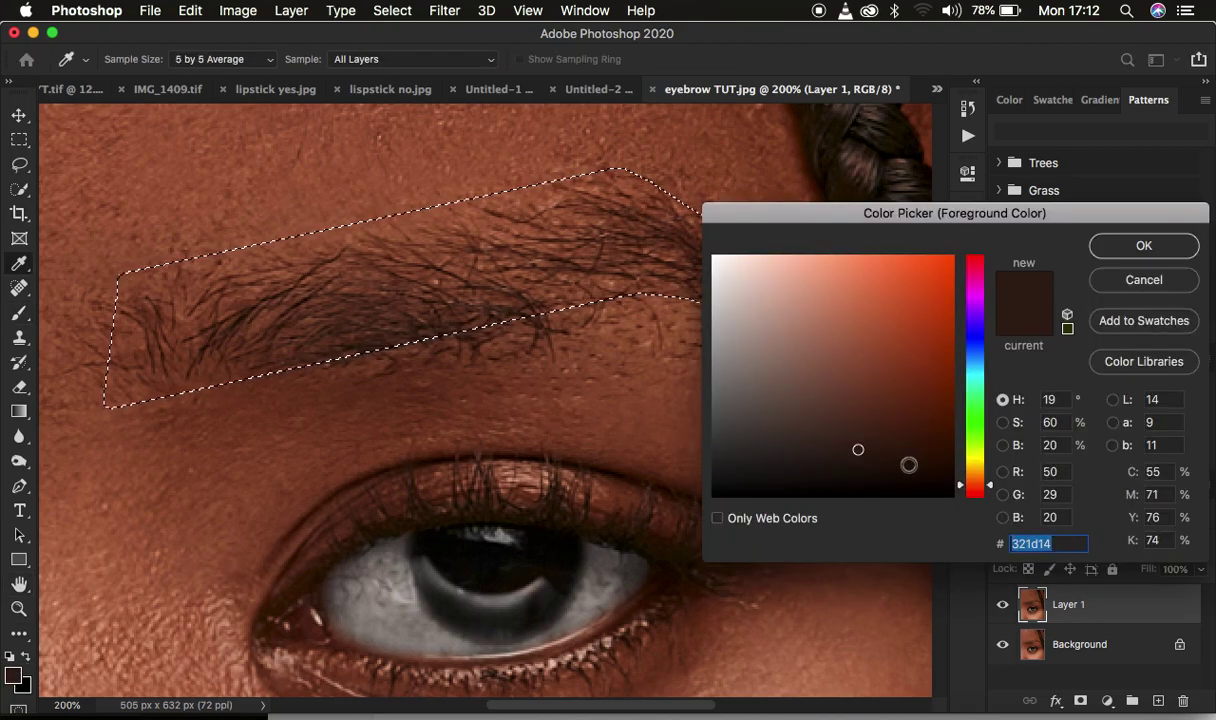
{"action": "left_click_drag", "start_coordinate": [860, 449], "coordinate": [865, 430]}
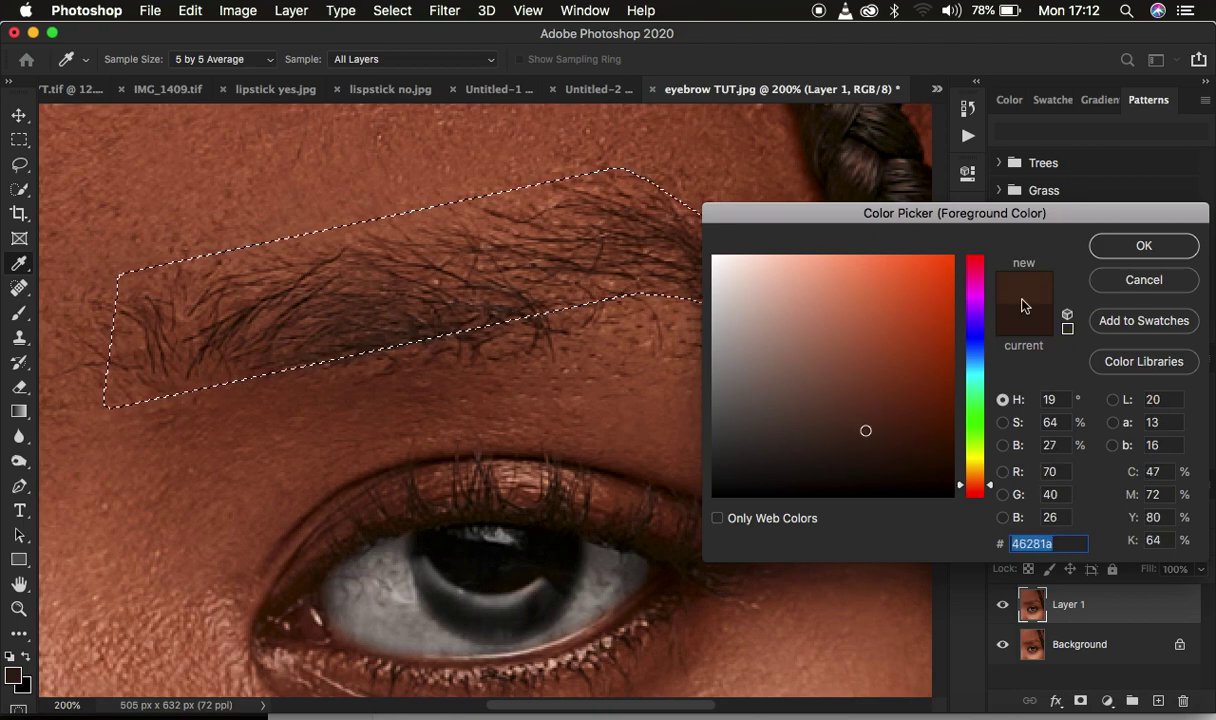
{"action": "left_click", "coordinate": [1143, 245]}
Paint thin hair strokes with the 1 px brush inside the eyebrow selection, starting at the sparse inner end
{"action": "key", "text": "b"}
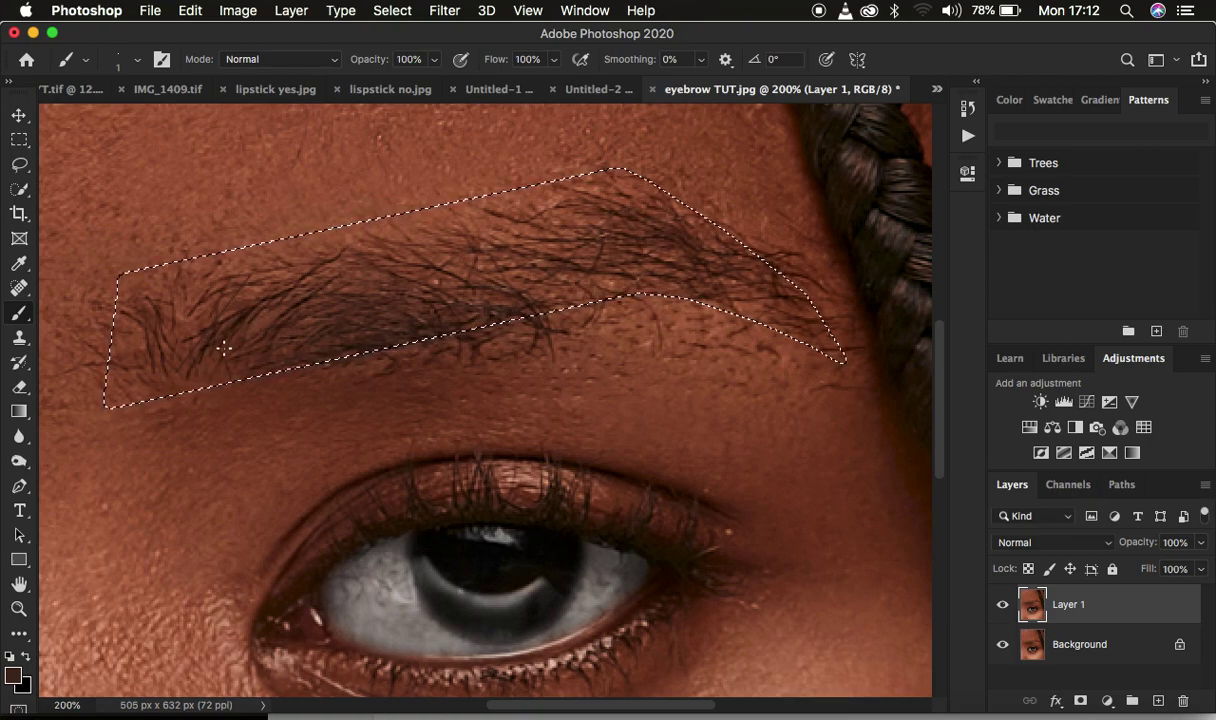
{"action": "key", "text": "super+z"}
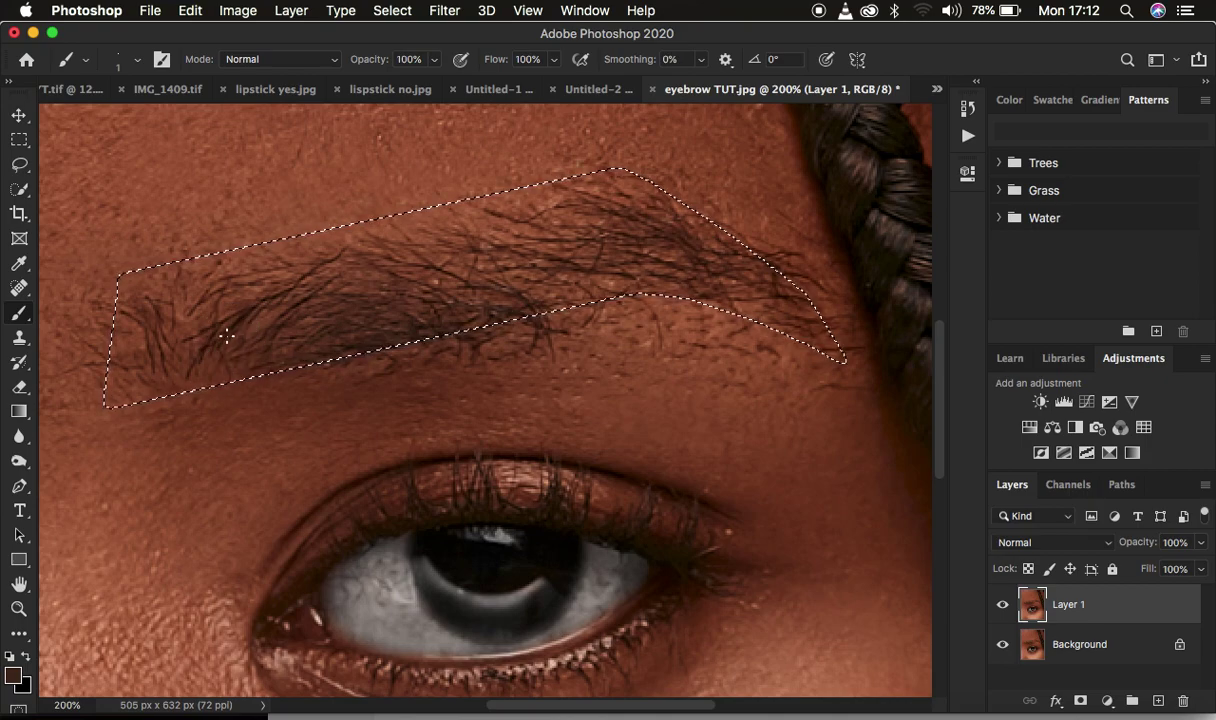
{"action": "left_click_drag", "start_coordinate": [196, 342], "coordinate": [212, 292]}
{"action": "left_click_drag", "start_coordinate": [182, 361], "coordinate": [215, 272]}
{"action": "key", "text": "super+minus"}
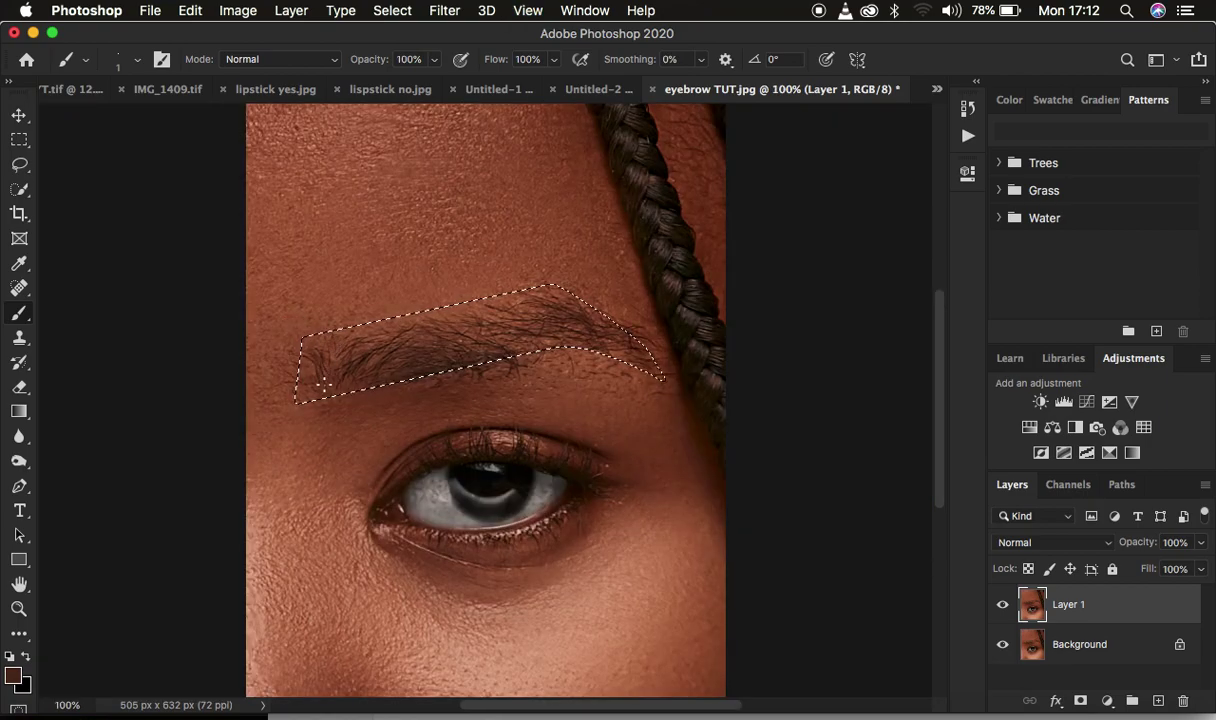
{"action": "key", "text": "super+plus"}
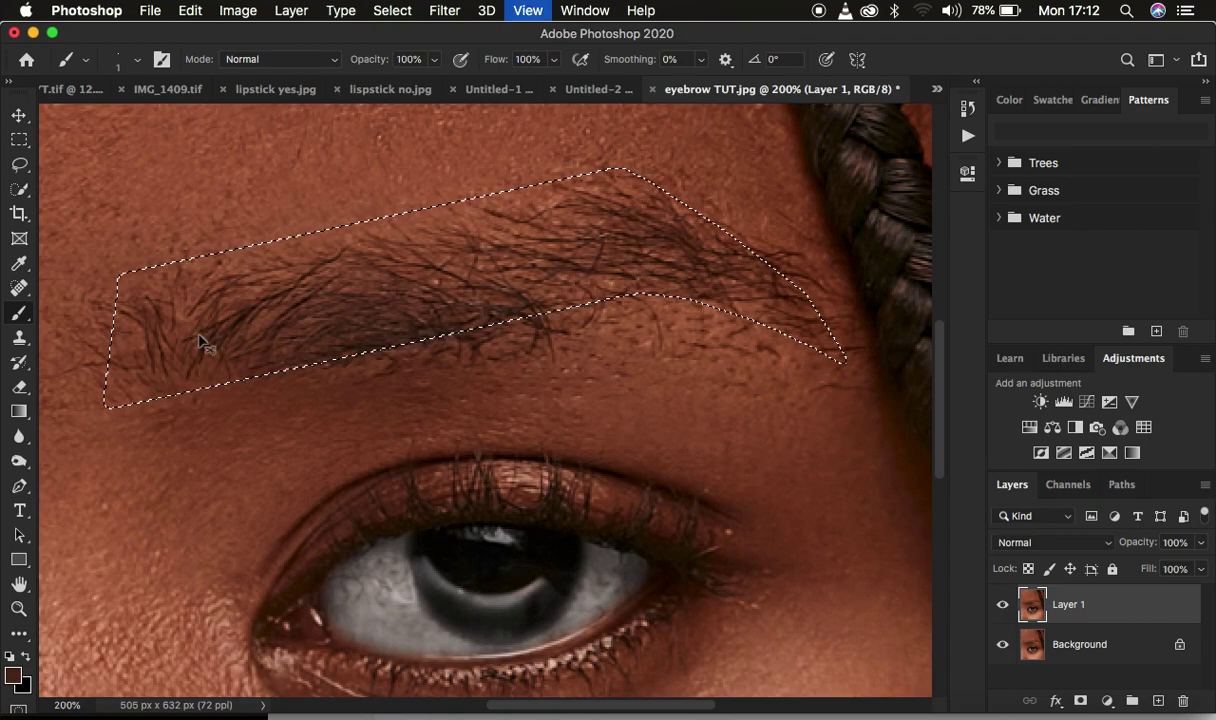
Toggle Layer 1's visibility to compare the filled-in eyebrow with the original
{"action": "key", "text": "super+minus"}
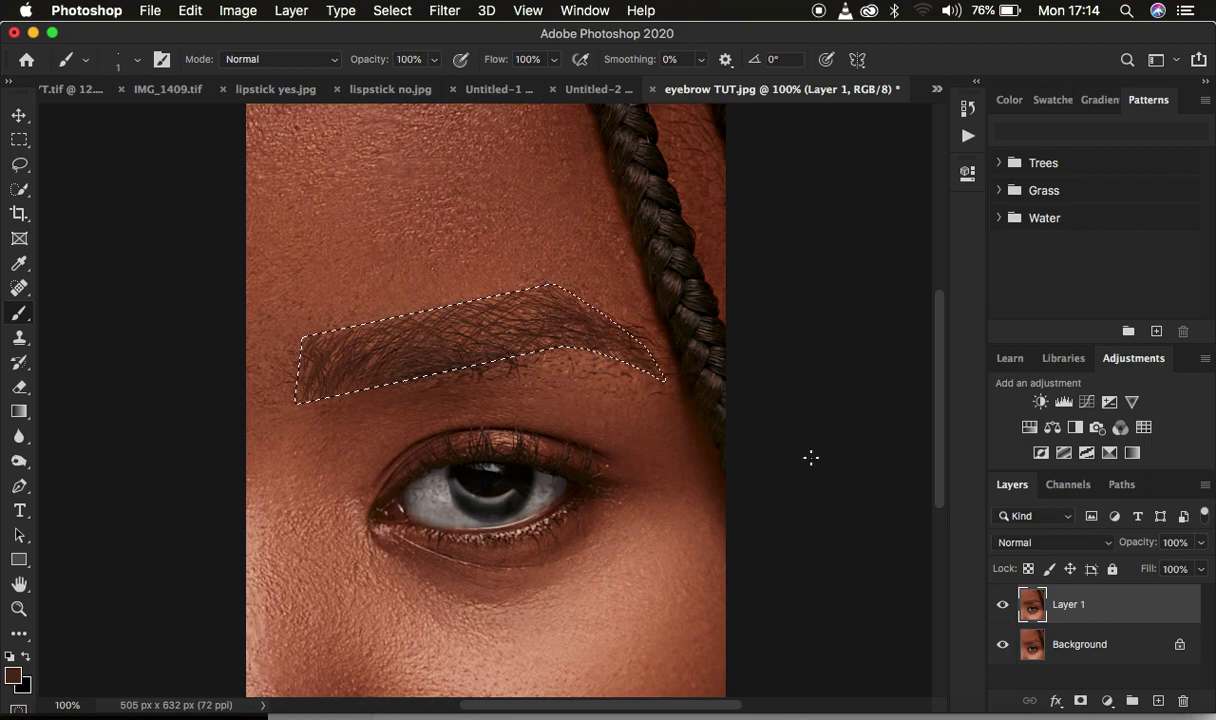
{"action": "left_click", "coordinate": [1002, 604]}
{"action": "left_click", "coordinate": [1003, 605]}
{"action": "left_click", "coordinate": [1003, 605]}
Invert the eyebrow selection to cover the surrounding skin and reduce the Spot Healing Brush size to 10 px
{"action": "left_click", "coordinate": [392, 11]}
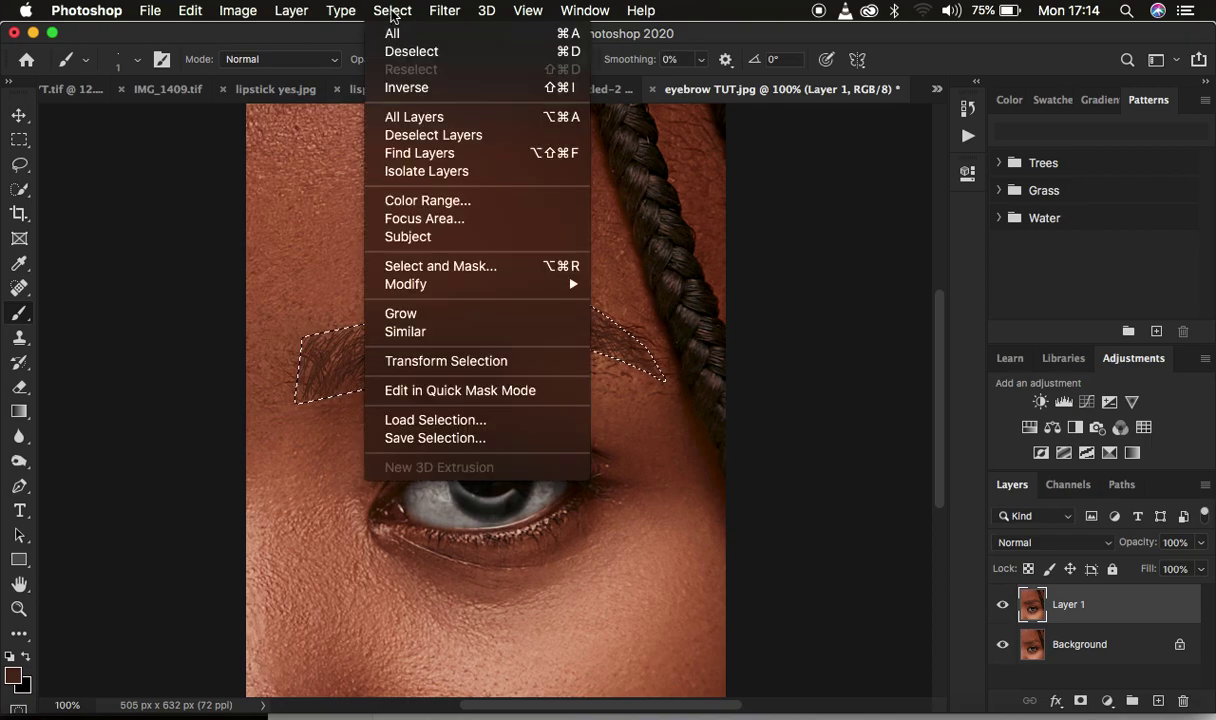
{"action": "left_click", "coordinate": [427, 89]}
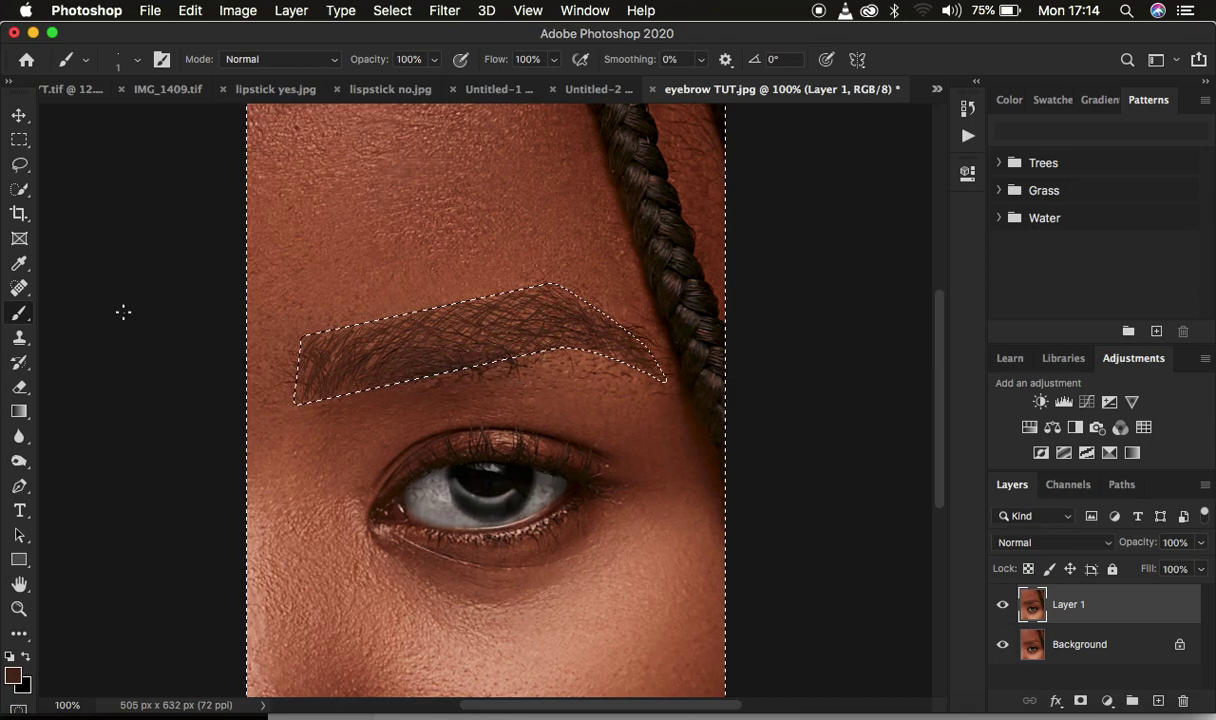
{"action": "left_click", "coordinate": [19, 288]}
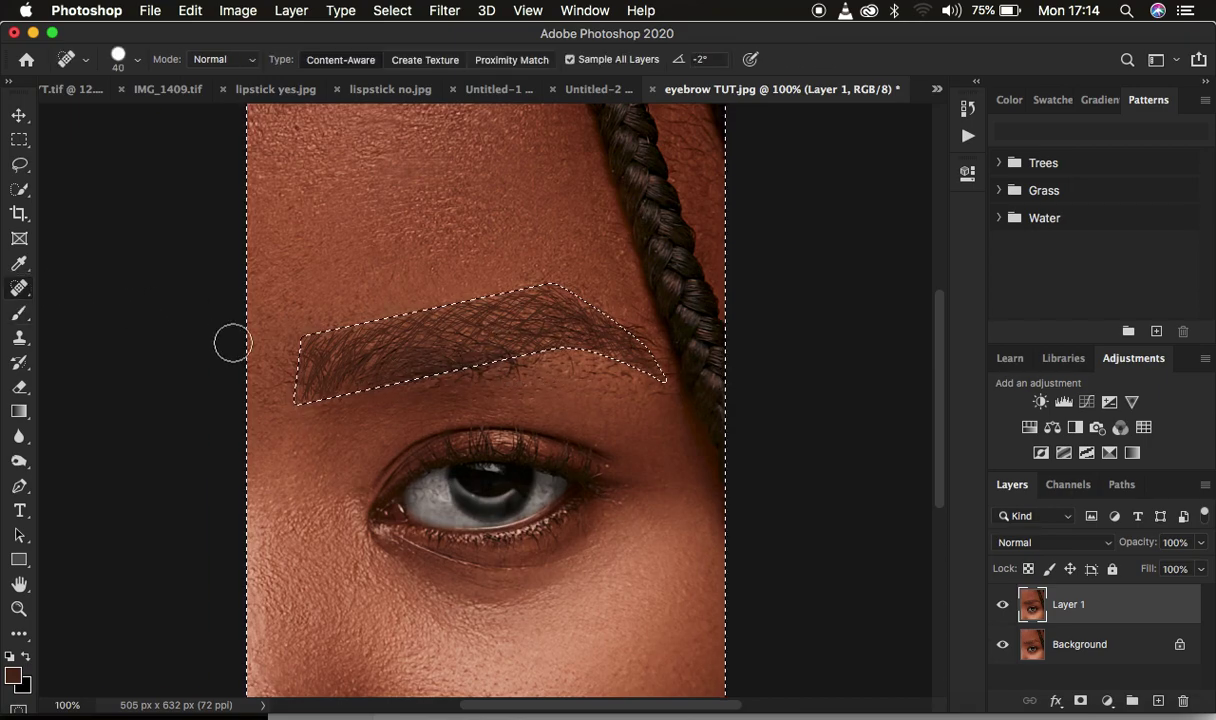
{"action": "key", "text": "bracketleft"}
{"action": "key", "text": "bracketleft"}
{"action": "key", "text": "bracketleft"}
{"action": "key", "text": "bracketleft"}
{"action": "key", "text": "bracketleft"}
{"action": "key", "text": "bracketleft"}
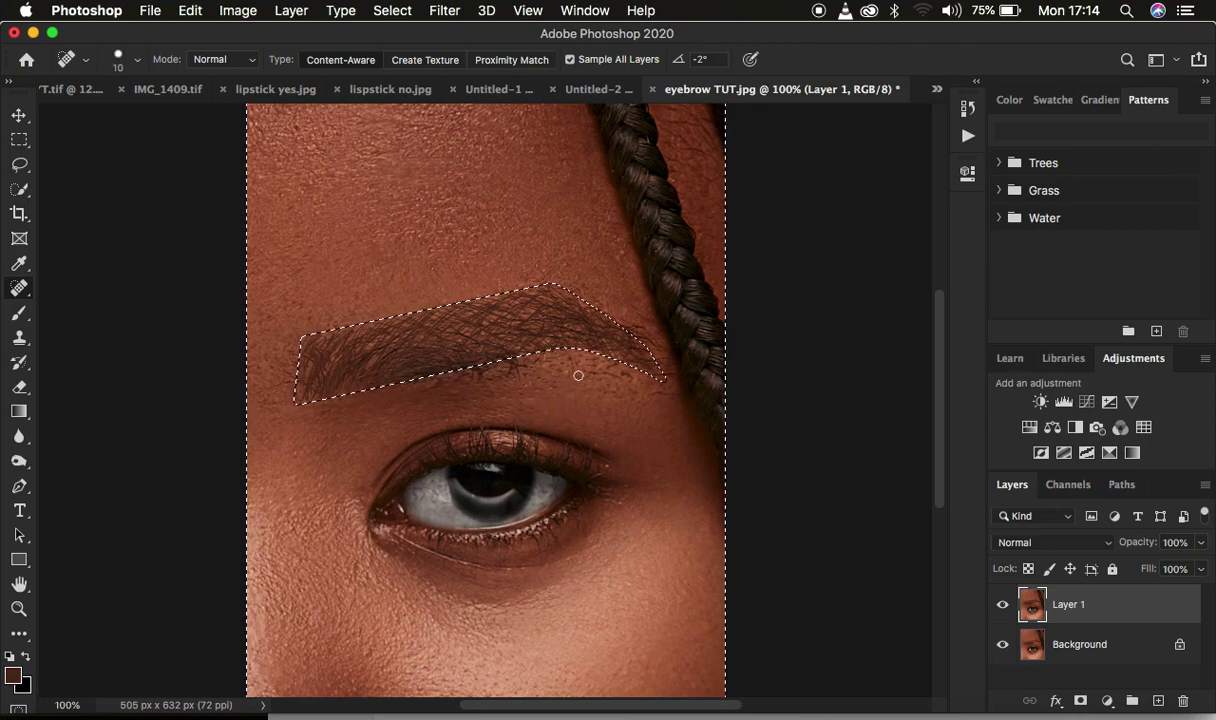
Remove the stray hairs below, above and beyond the tail of the eyebrow with the Spot Healing Brush
{"action": "left_click_drag", "start_coordinate": [571, 360], "coordinate": [574, 374]}
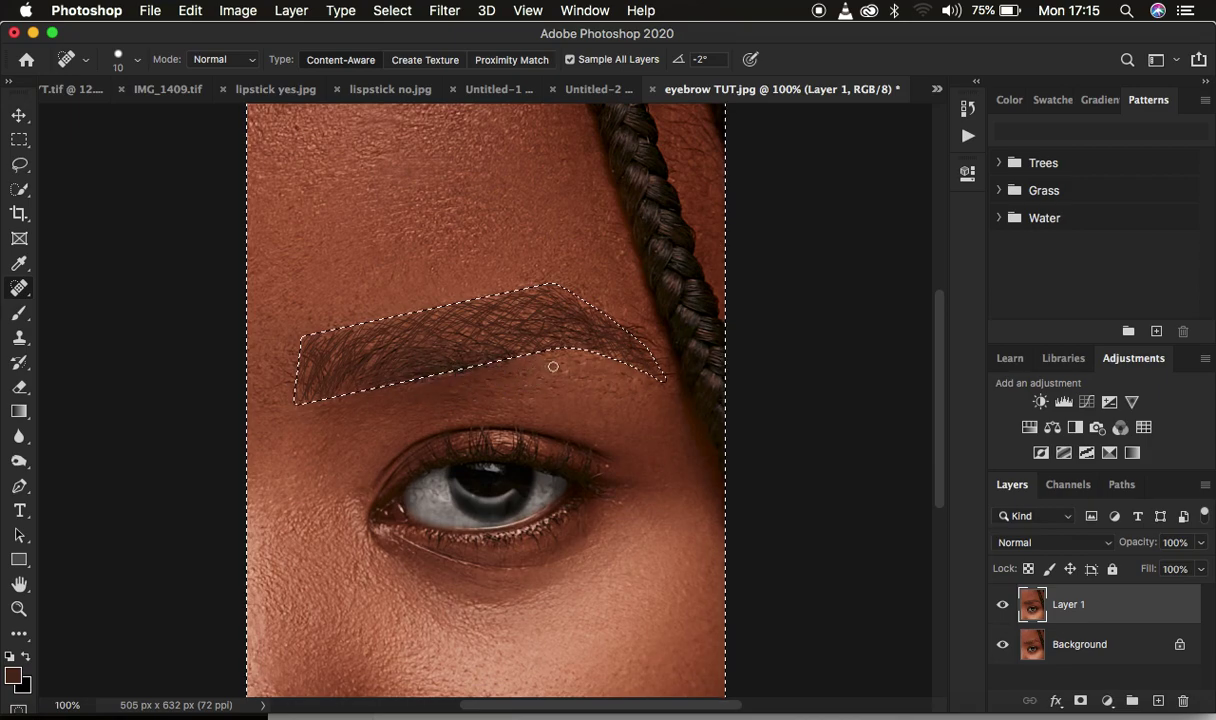
{"action": "mouse_move", "coordinate": [626, 318]}
{"action": "left_mouse_down"}
{"action": "mouse_move", "coordinate": [661, 350]}
{"action": "mouse_move", "coordinate": [652, 326]}
{"action": "mouse_move", "coordinate": [666, 371]}
{"action": "left_mouse_up"}
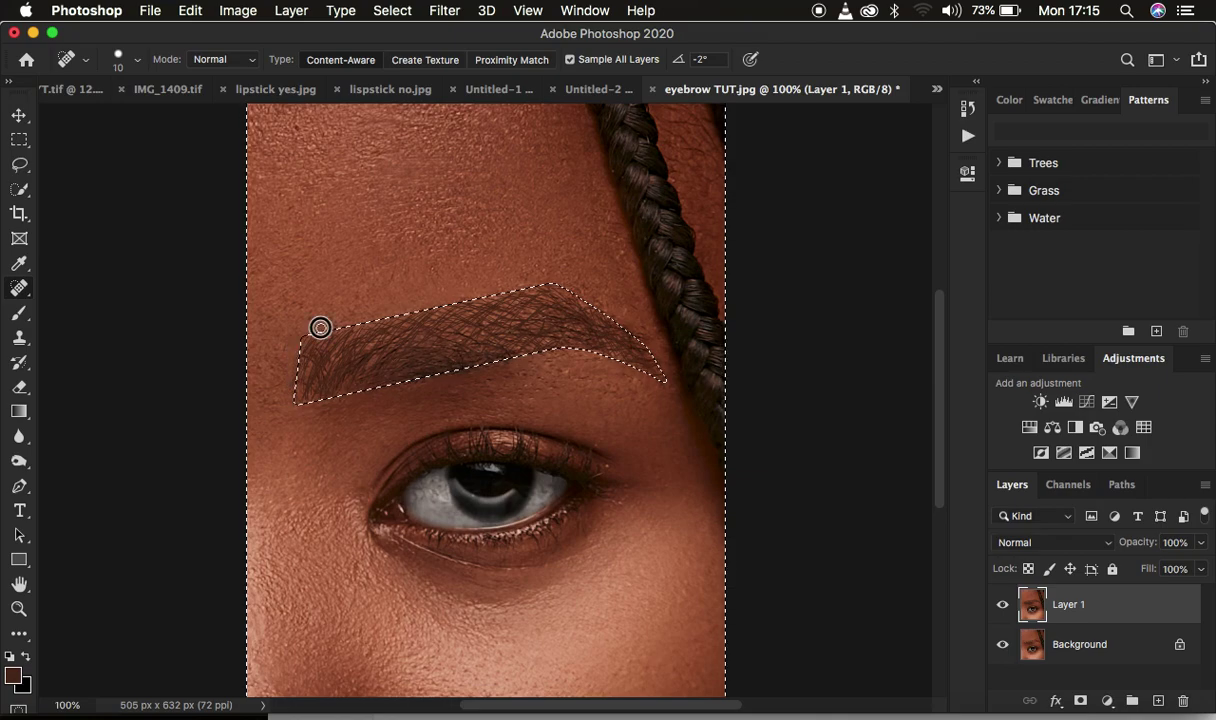
{"action": "left_click", "coordinate": [565, 272]}
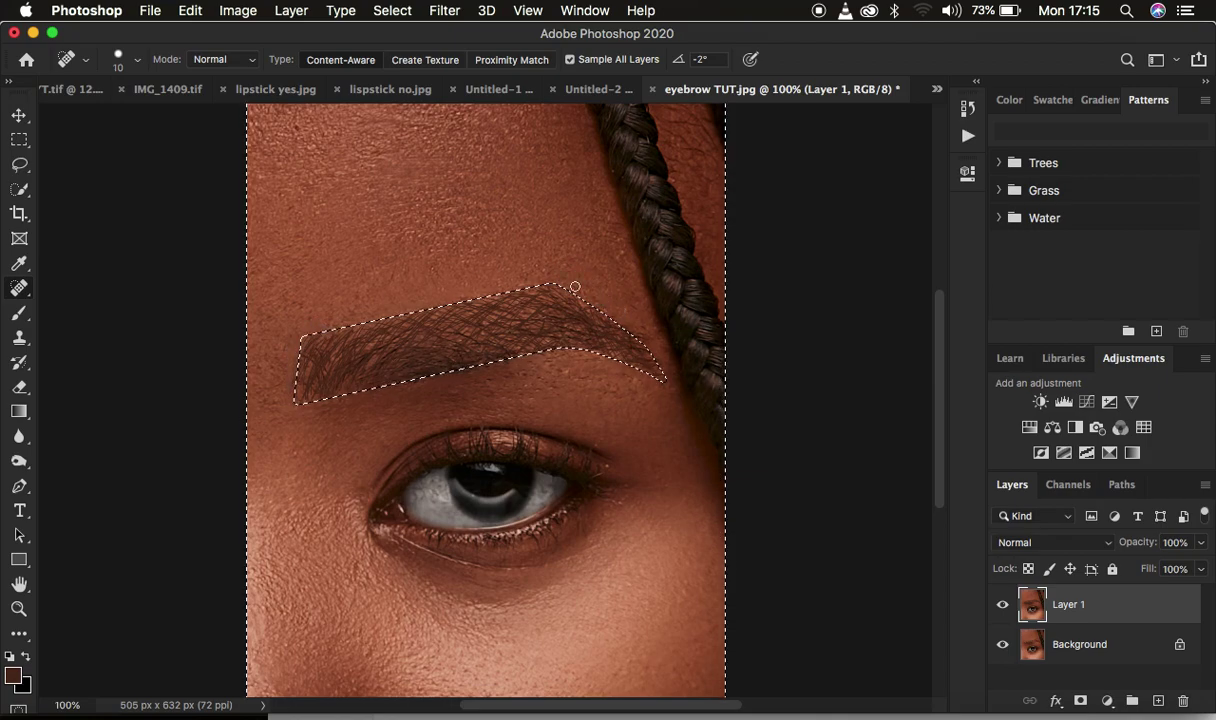
{"action": "left_click_drag", "start_coordinate": [632, 328], "coordinate": [659, 361]}
{"action": "left_click_drag", "start_coordinate": [547, 383], "coordinate": [571, 378]}
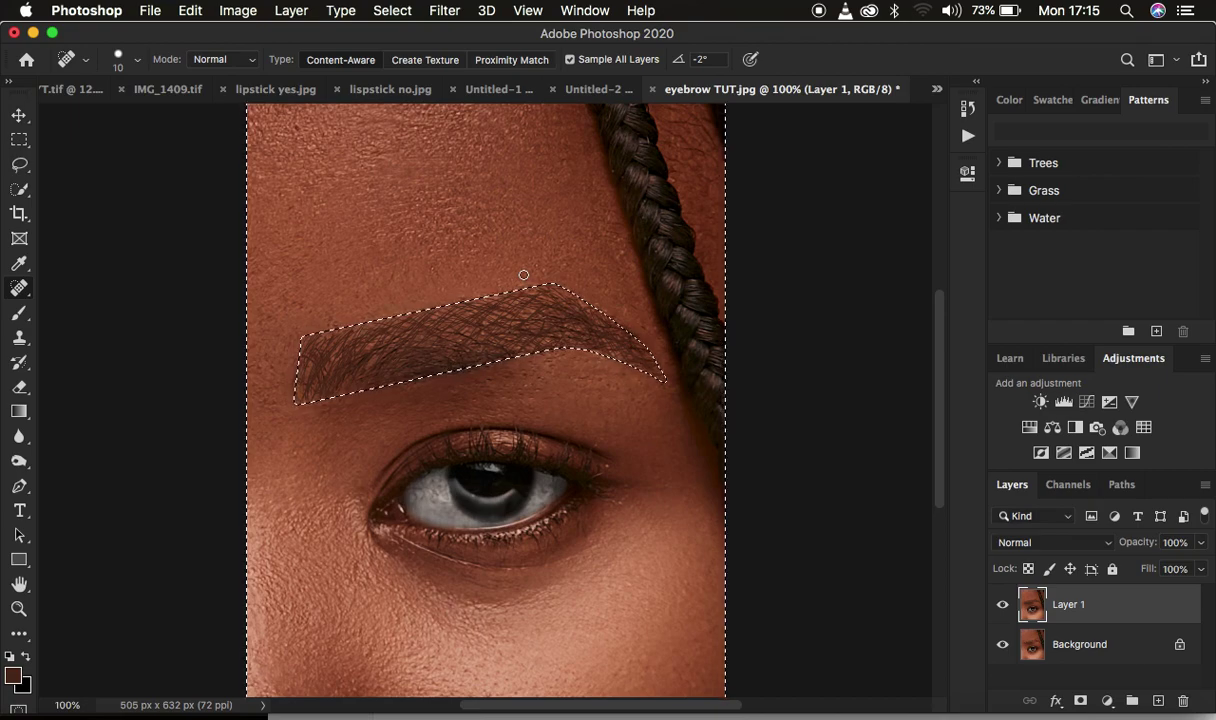
Clear the selection and toggle Layer 1's visibility repeatedly to compare the cleaned-up eyebrow with the original
{"action": "key", "text": "super+d"}
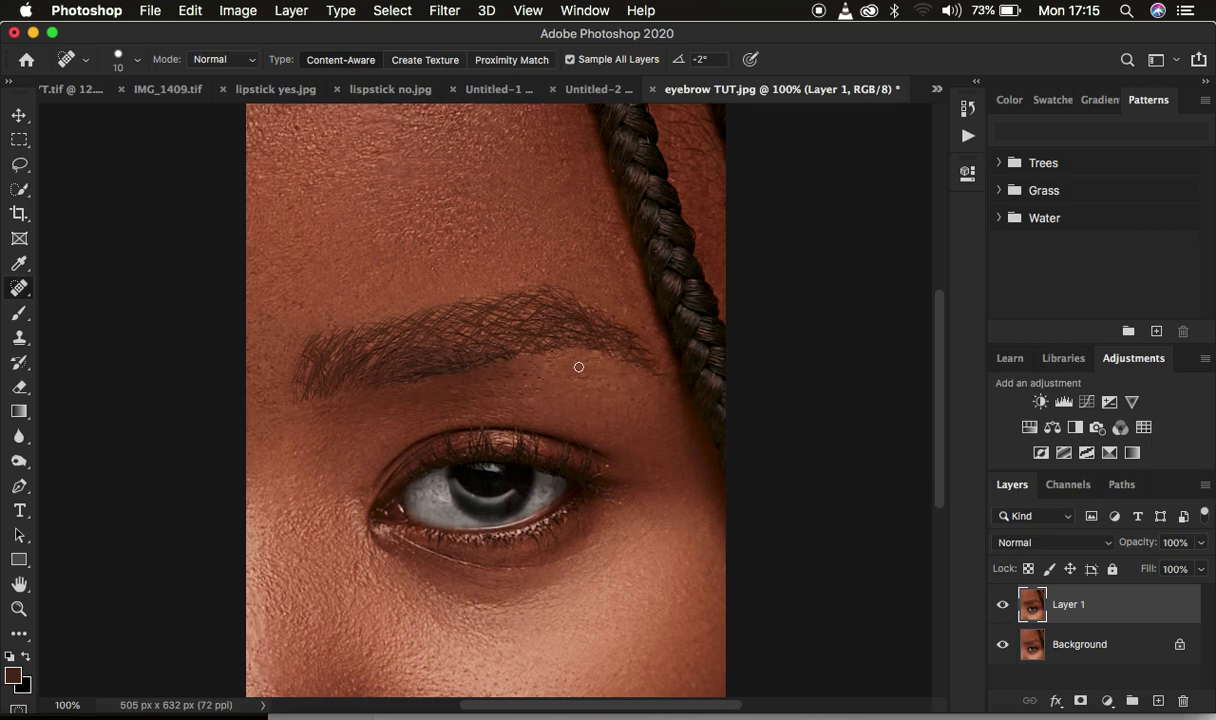
{"action": "left_click", "coordinate": [1001, 605]}
{"action": "left_click", "coordinate": [1001, 605]}
{"action": "left_click", "coordinate": [1001, 605]}
{"action": "left_click", "coordinate": [1001, 605]}
{"action": "key", "text": "super+minus"}
{"action": "key", "text": "super+minus"}
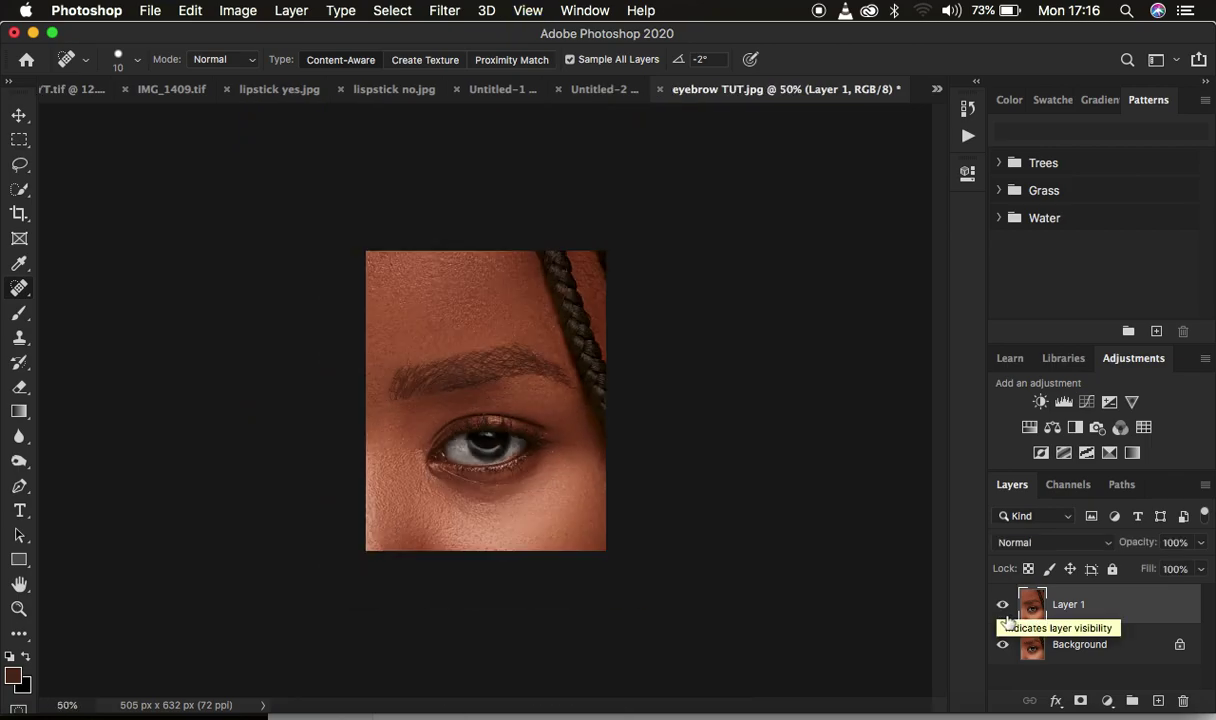
{"action": "left_click", "coordinate": [1001, 605]}
{"action": "left_click", "coordinate": [1001, 605]}
{"action": "left_click", "coordinate": [1001, 605]}
{"action": "left_click", "coordinate": [1001, 605]}
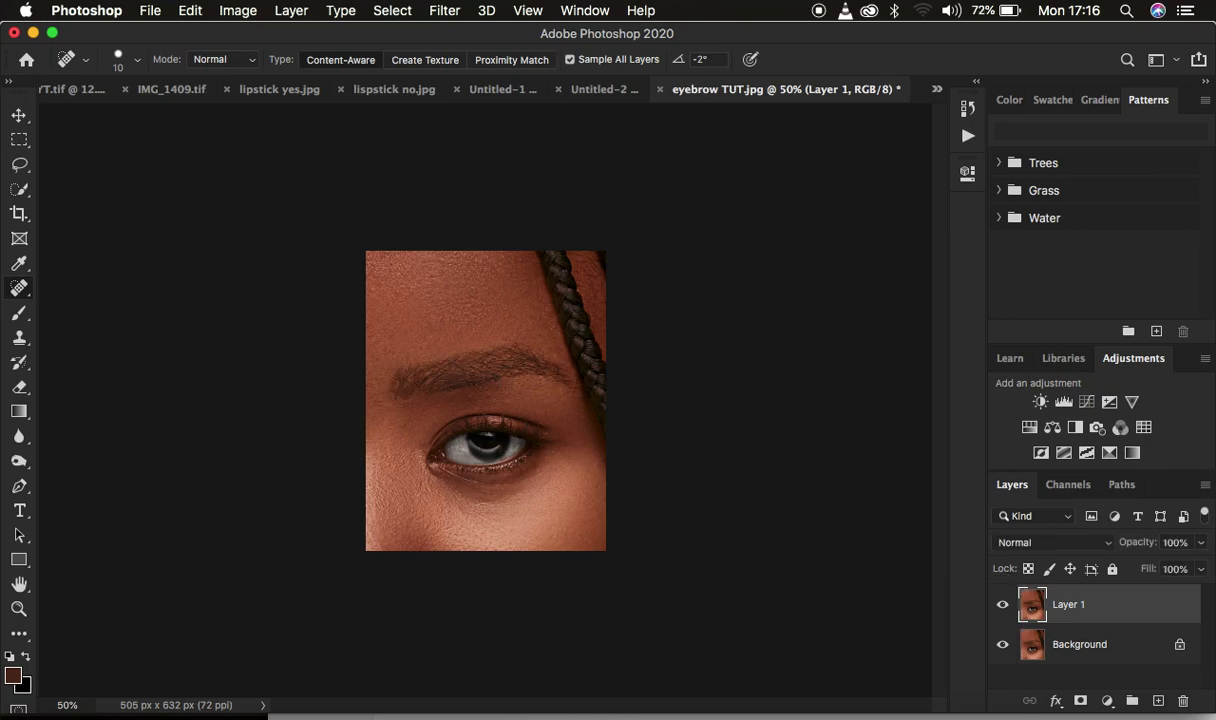
Revert the history to the last Spot Healing Brush state and invert the selection back to the eyebrow
{"action": "left_click", "coordinate": [967, 135]}
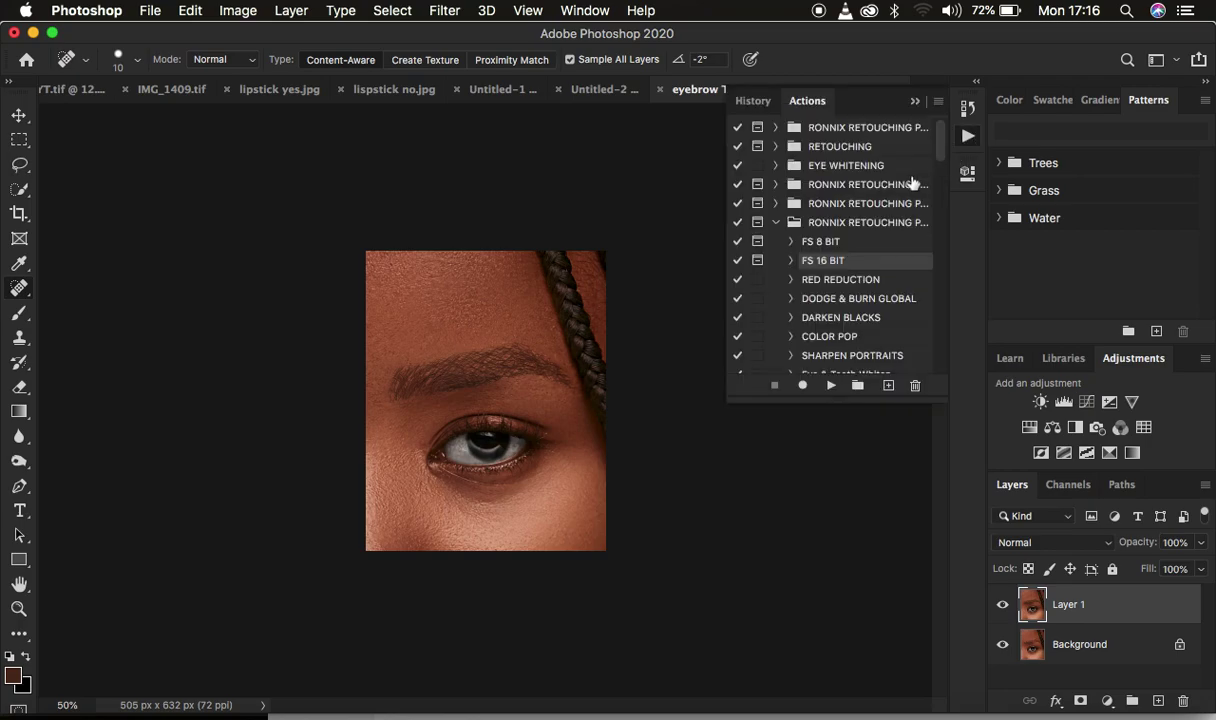
{"action": "left_click", "coordinate": [752, 100]}
{"action": "left_click", "coordinate": [804, 188]}
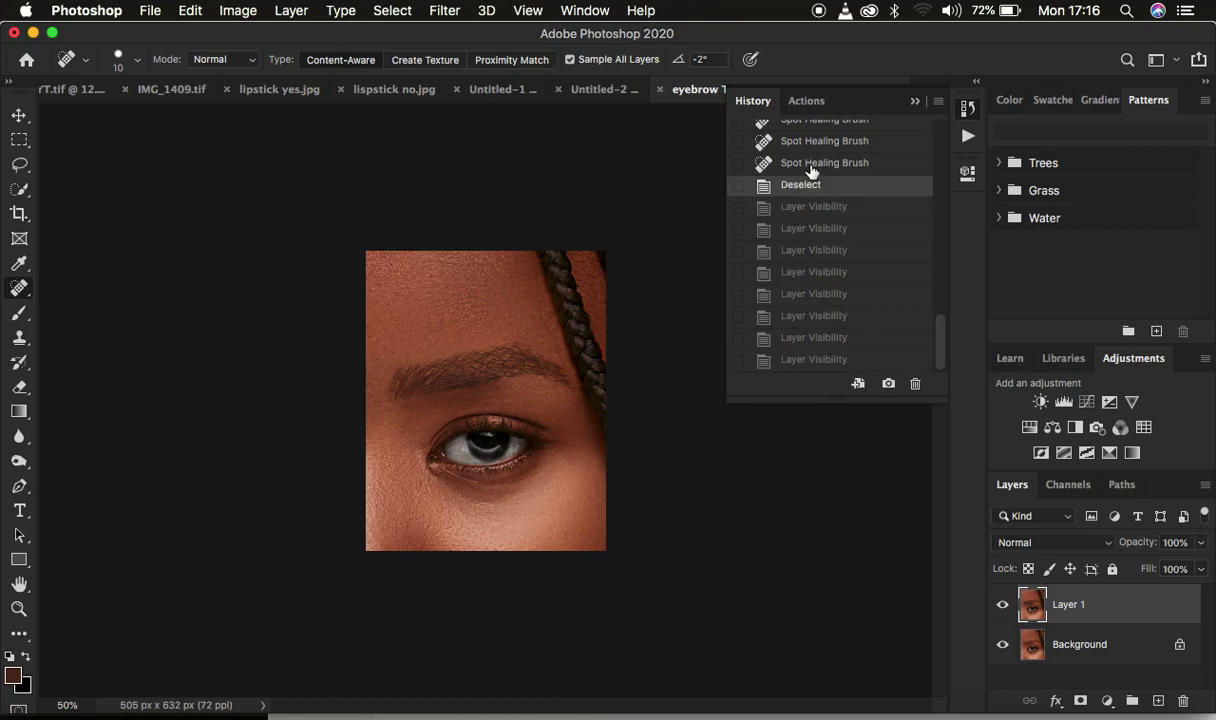
{"action": "left_click", "coordinate": [810, 168]}
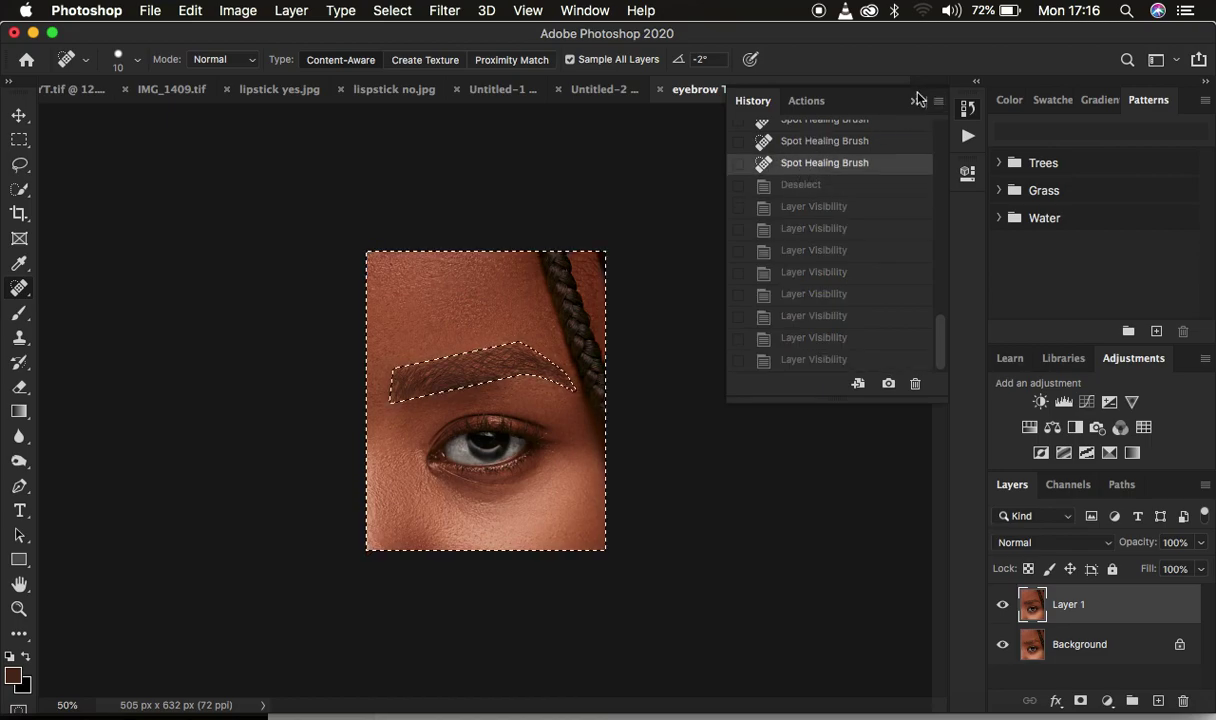
{"action": "left_click", "coordinate": [914, 100]}
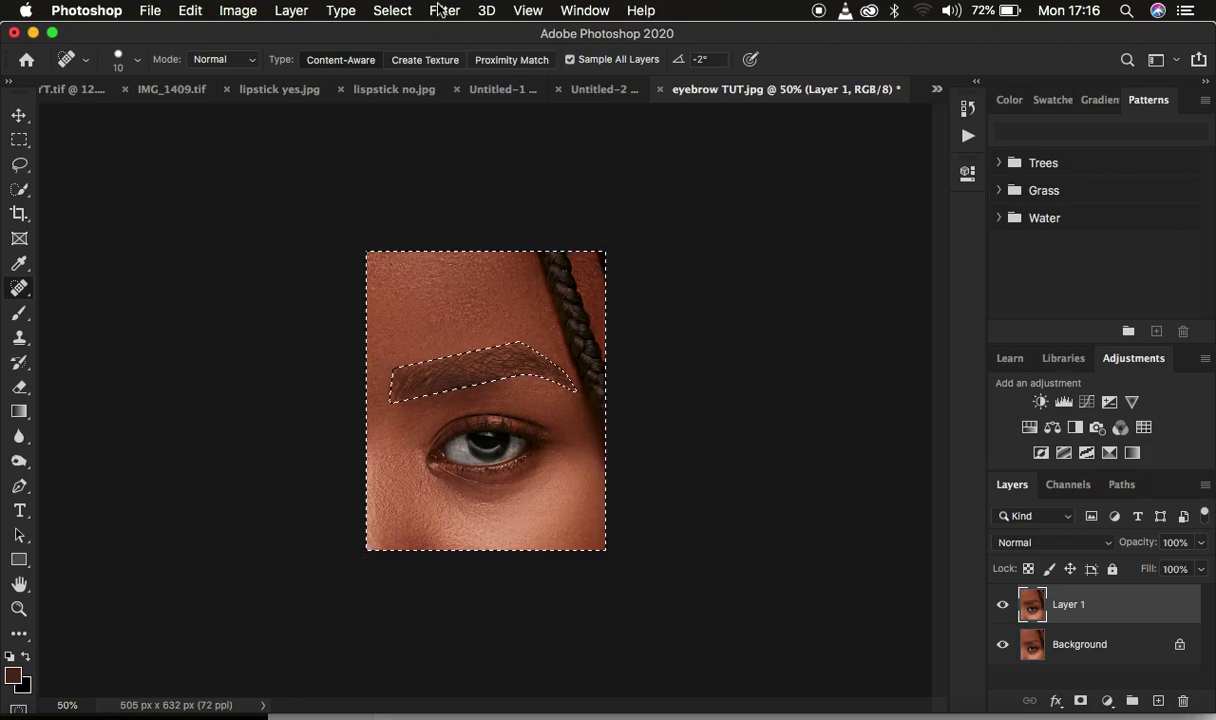
{"action": "left_click", "coordinate": [395, 12]}
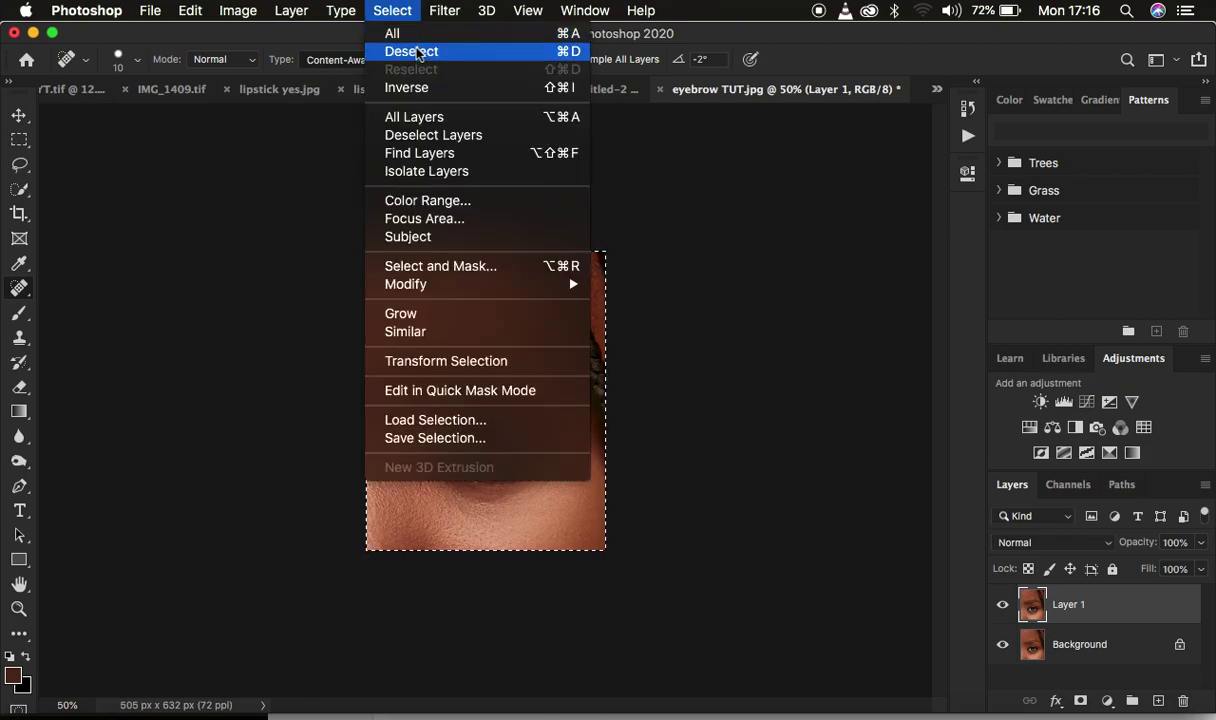
{"action": "left_click", "coordinate": [422, 88]}
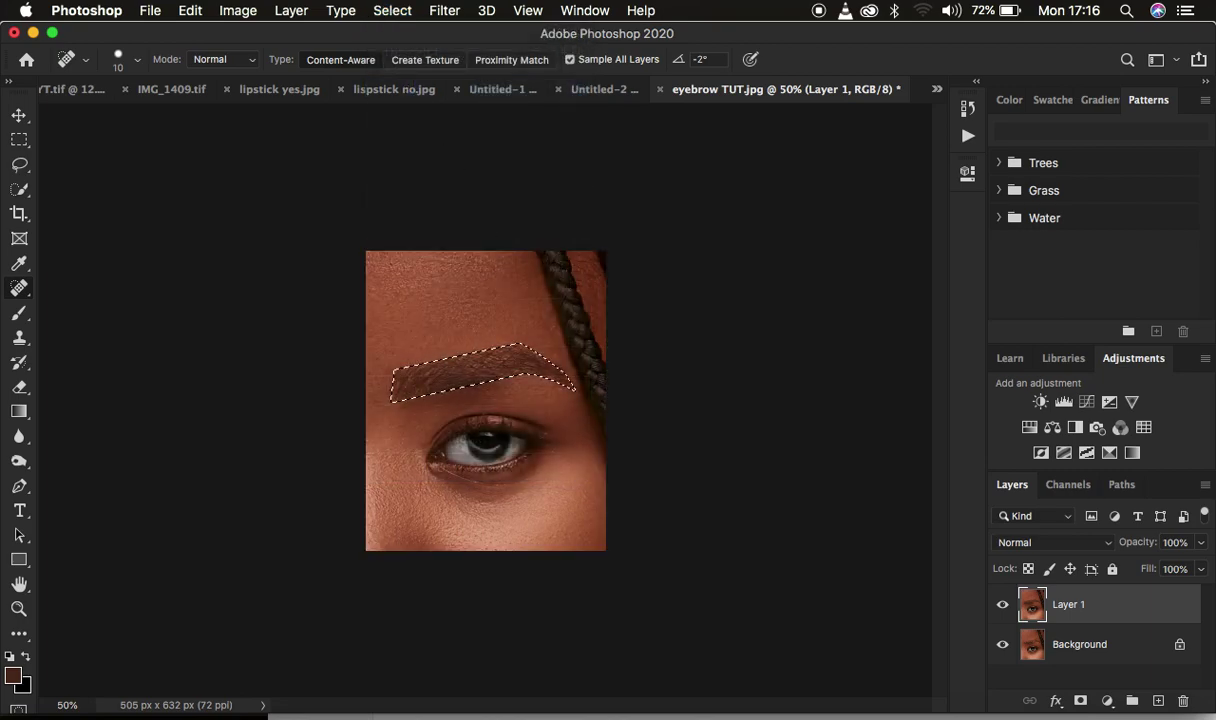
Darken the selected eyebrow with the Burn tool on Midtones at 19% exposure and clear the selection
{"action": "left_click", "coordinate": [20, 313]}
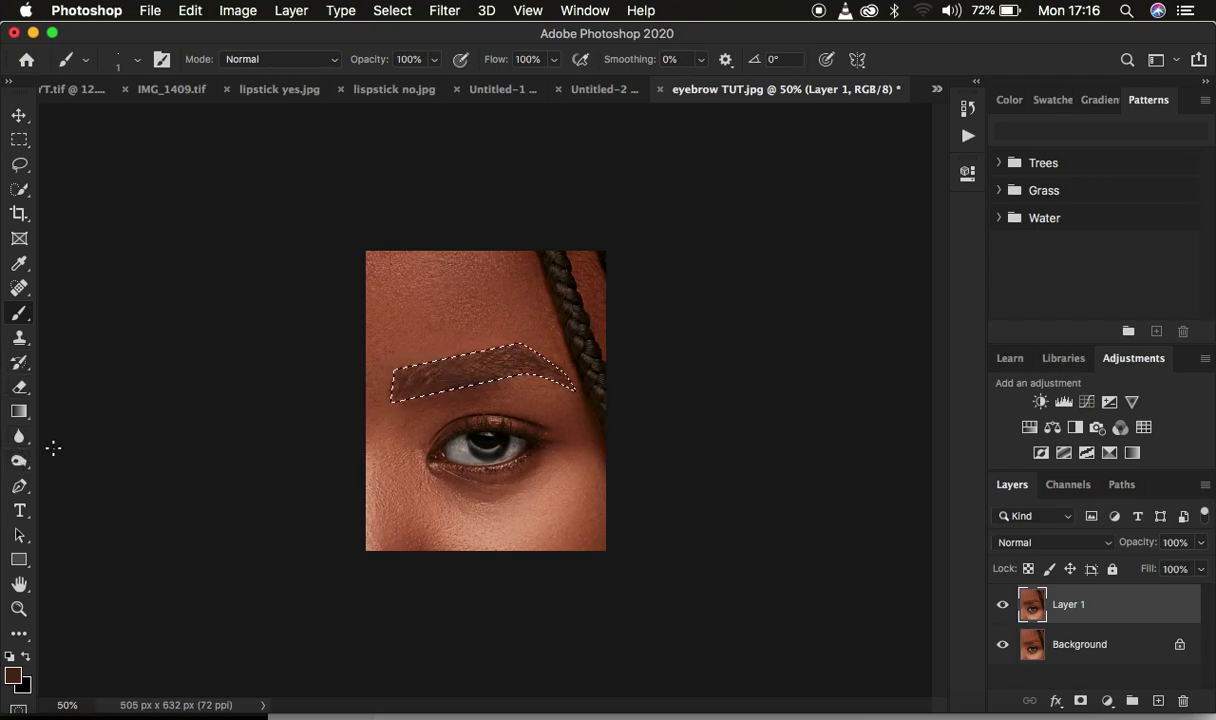
{"action": "left_click", "coordinate": [19, 461]}
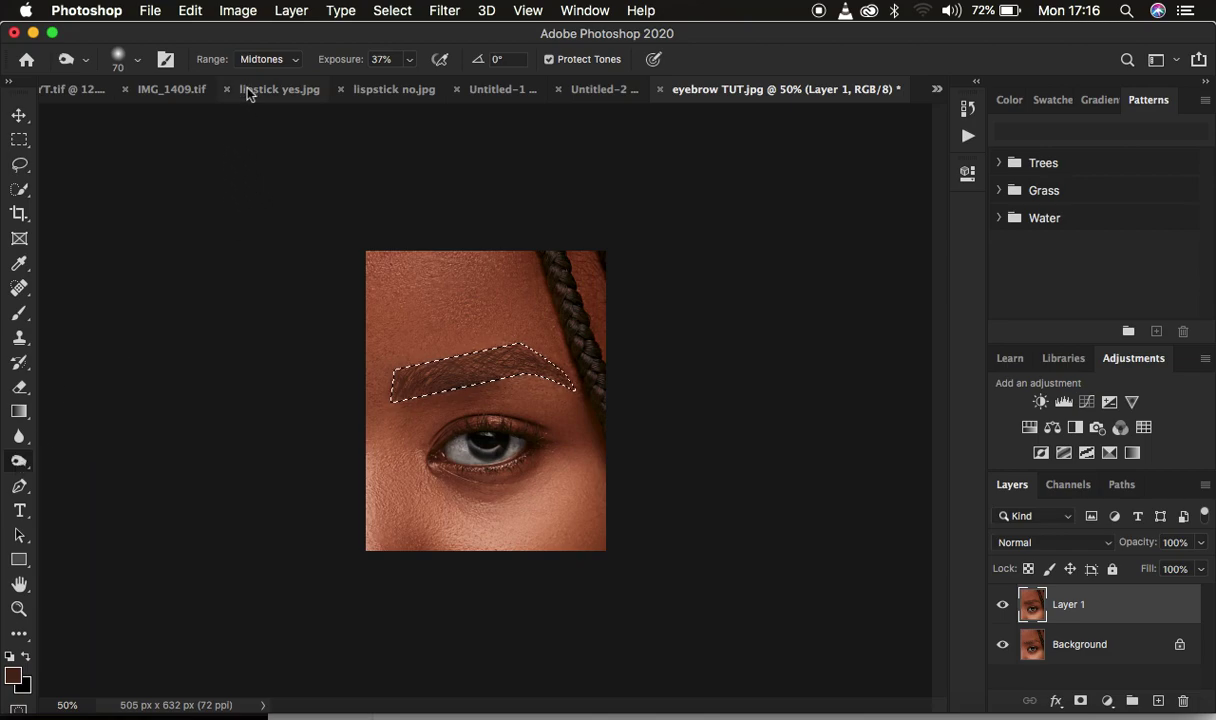
{"action": "left_click", "coordinate": [263, 60]}
{"action": "left_click", "coordinate": [263, 60]}
{"action": "left_click_drag", "start_coordinate": [340, 65], "coordinate": [326, 66]}
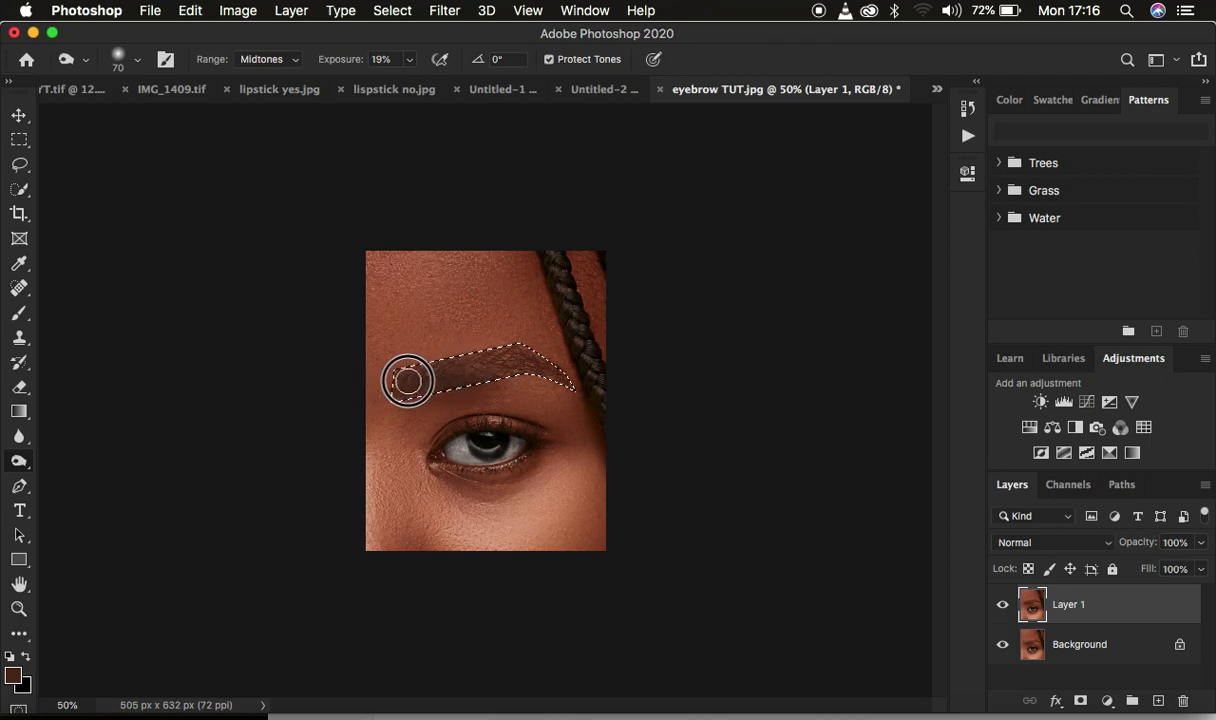
{"action": "left_click_drag", "start_coordinate": [526, 362], "coordinate": [423, 375]}
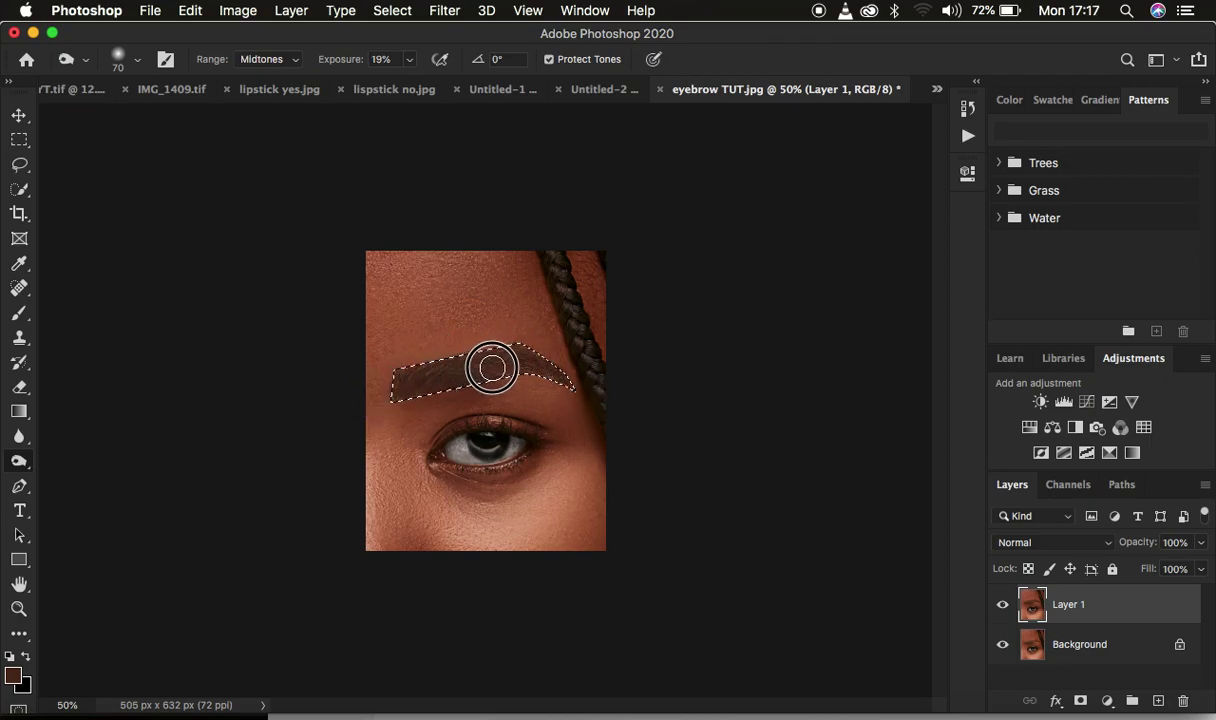
{"action": "mouse_move", "coordinate": [501, 345]}
{"action": "left_mouse_down"}
{"action": "mouse_move", "coordinate": [430, 356]}
{"action": "mouse_move", "coordinate": [385, 380]}
{"action": "left_mouse_up"}
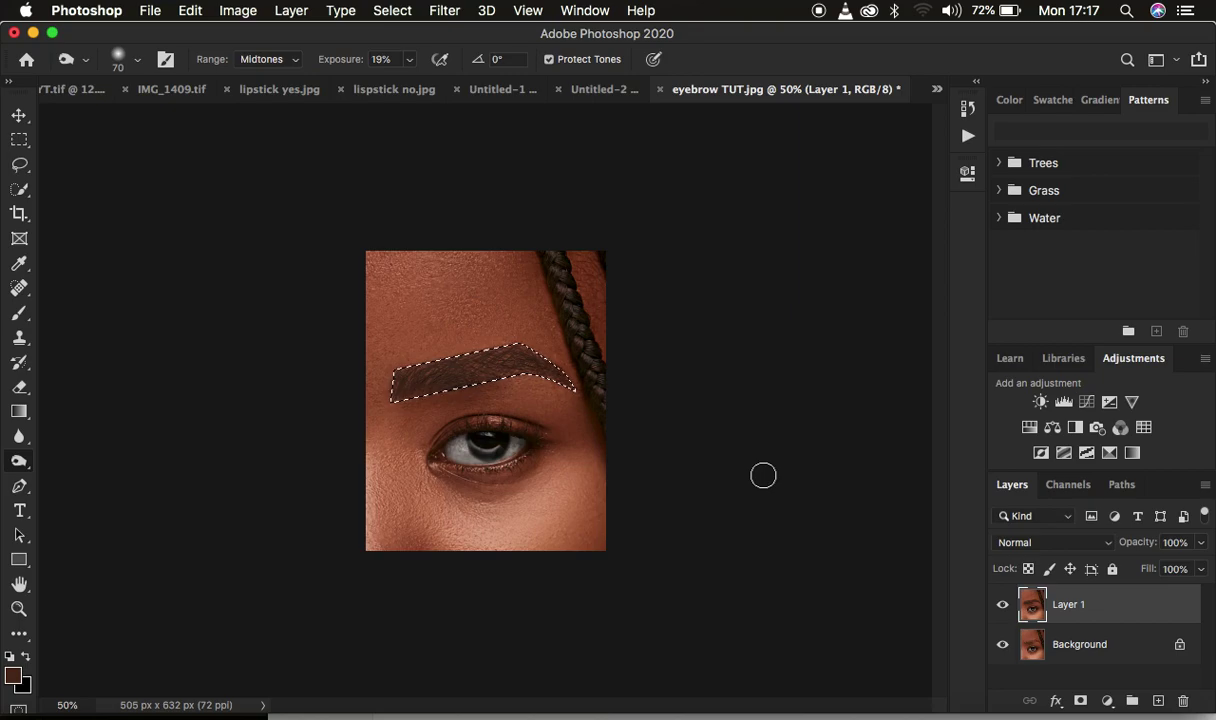
{"action": "key", "text": "super+d"}
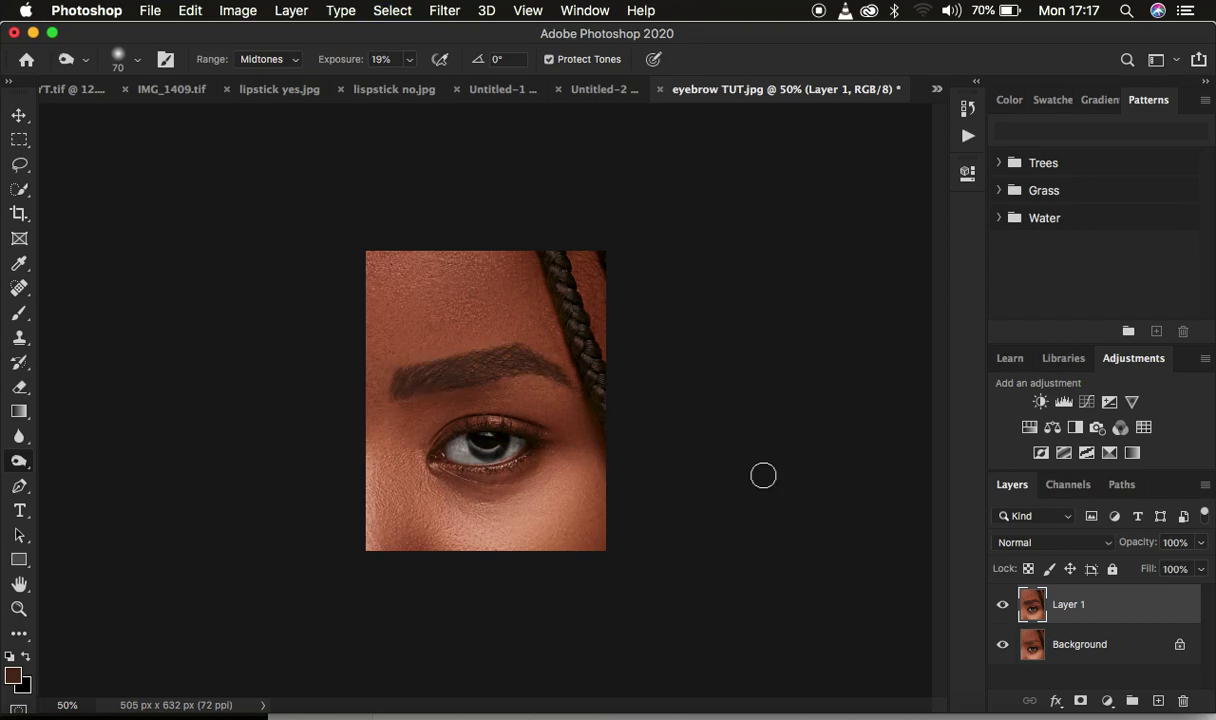
Toggle Layer 1's visibility to compare the burned eyebrow with the original and inspect it at 100%
{"action": "left_click", "coordinate": [1002, 604]}
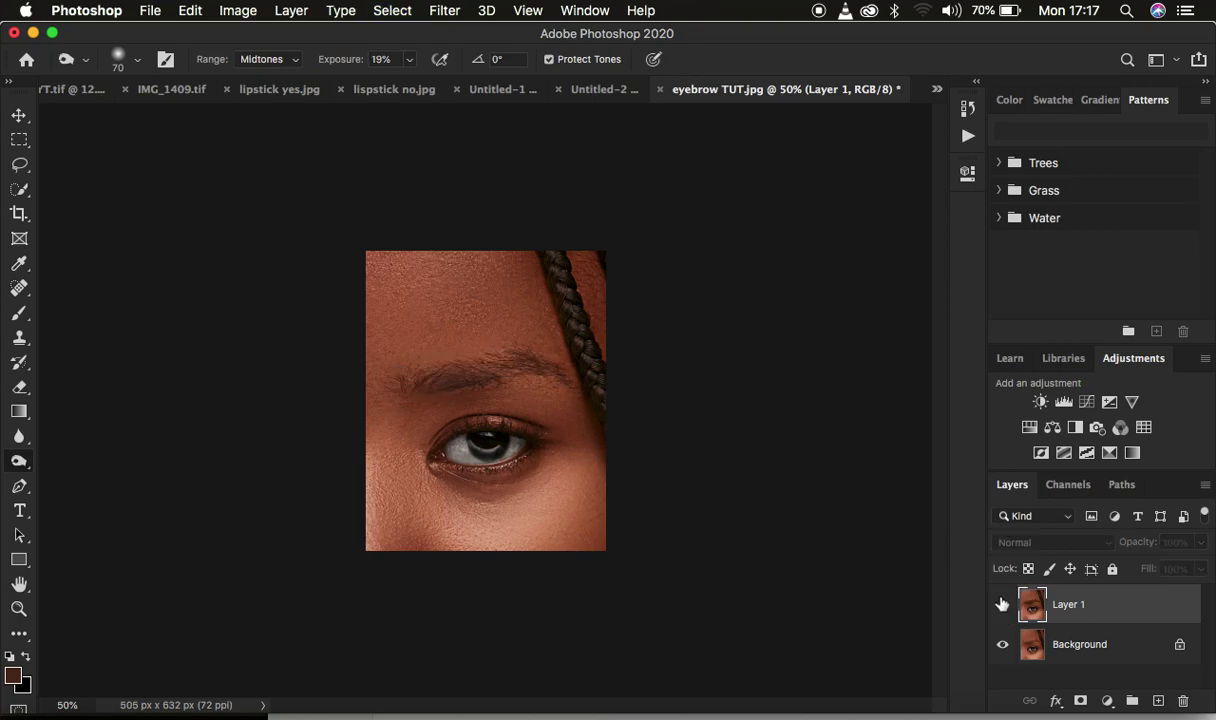
{"action": "left_click", "coordinate": [1002, 604]}
{"action": "key", "text": "super+1"}
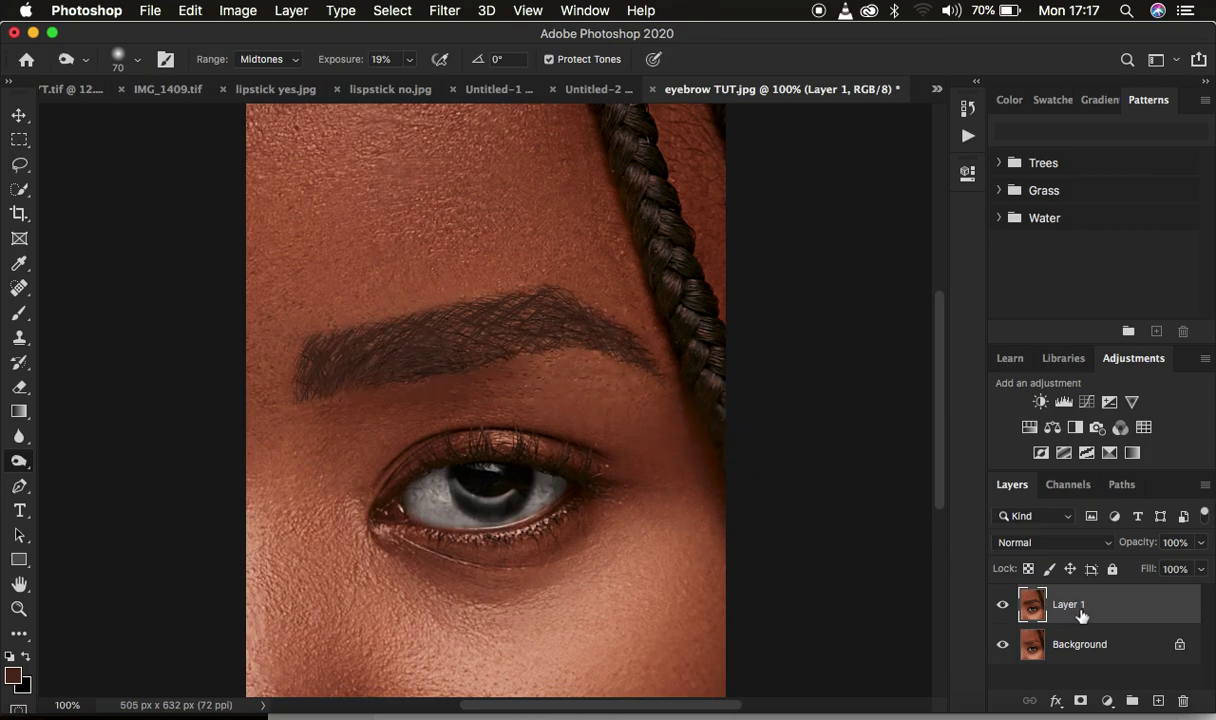
Duplicate Layer 1 and rename the lower of the two layers "eyebrow"
{"action": "key", "text": "super+j"}
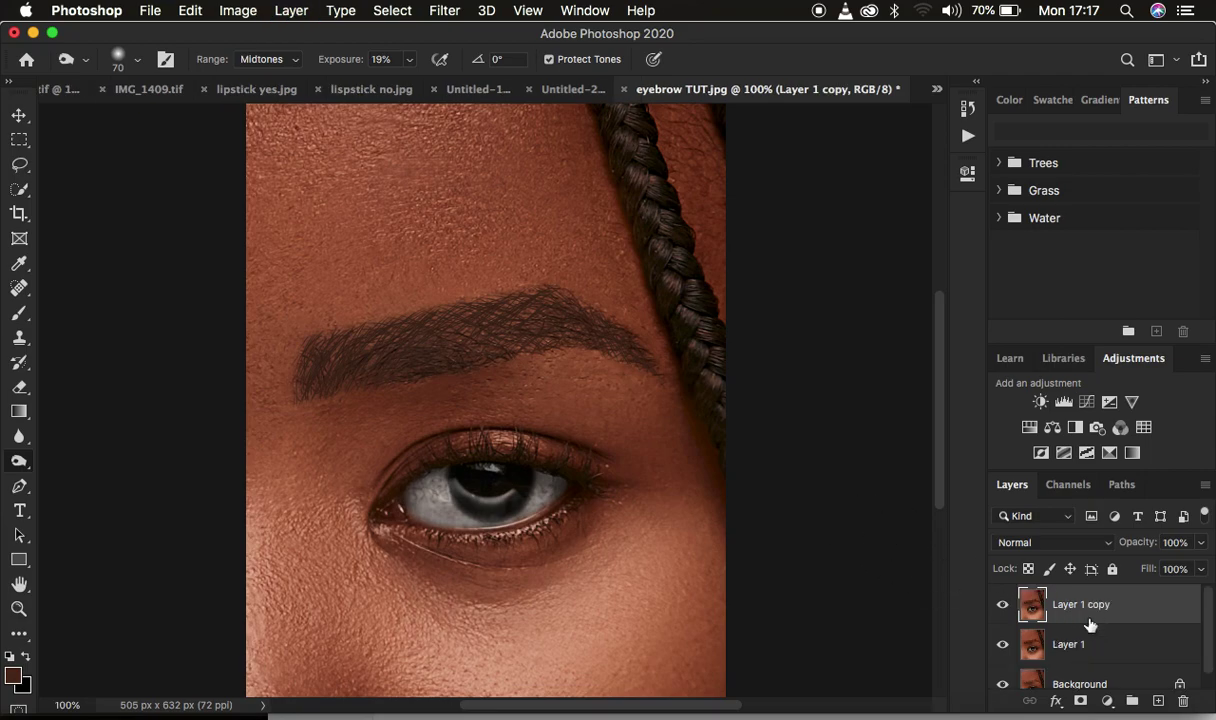
{"action": "double_click", "coordinate": [1071, 643]}
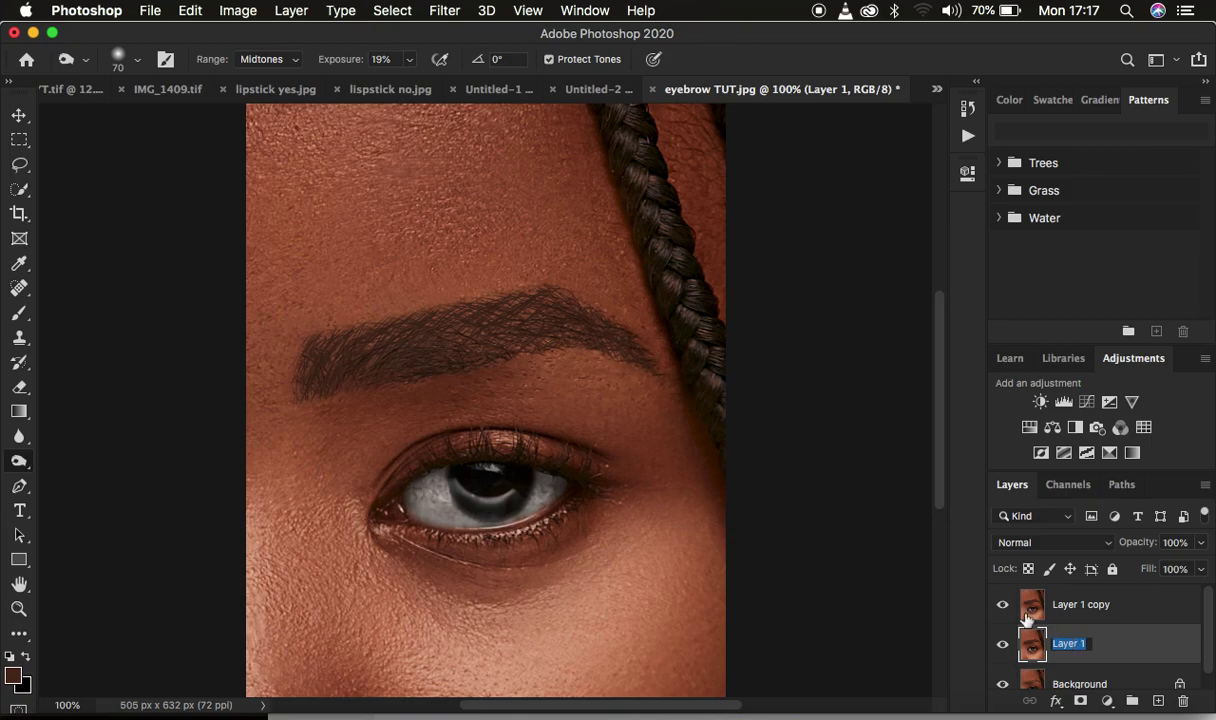
{"action": "type", "text": "eyebrow"}
{"action": "key", "text": "Return"}
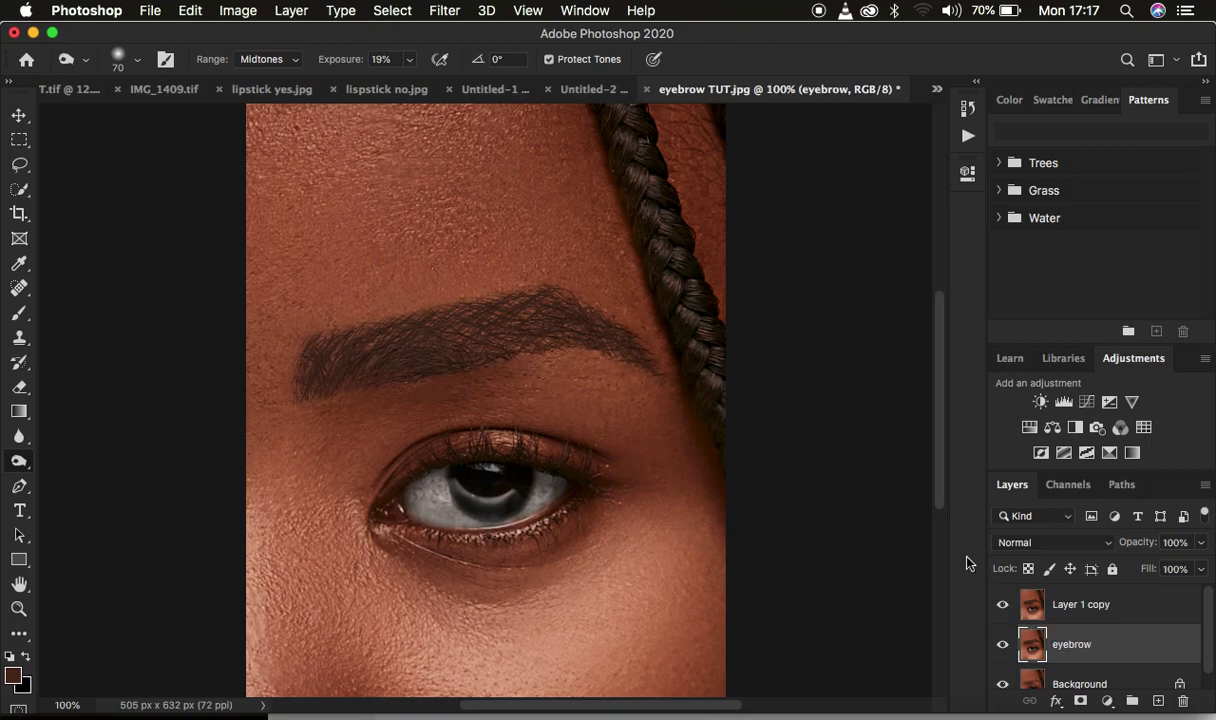
Apply a High Pass filter with a 0.4-pixel radius to Layer 1 copy
{"action": "left_click", "coordinate": [1076, 613]}
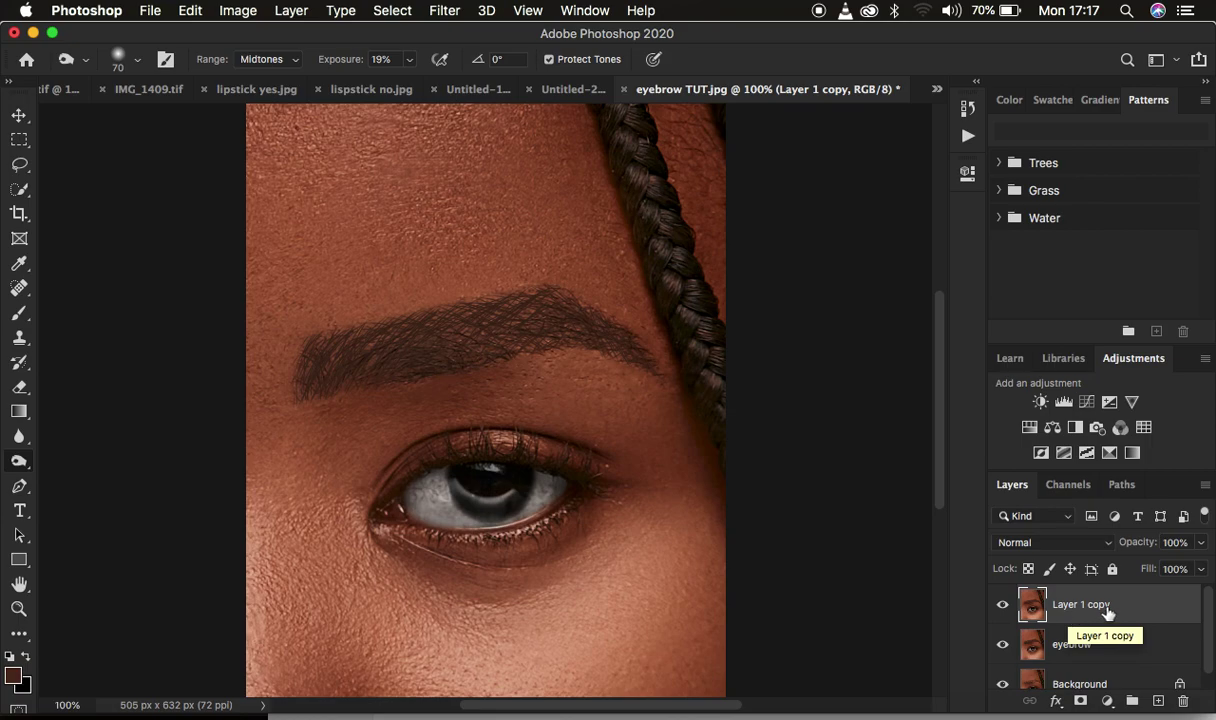
{"action": "left_click", "coordinate": [440, 9]}
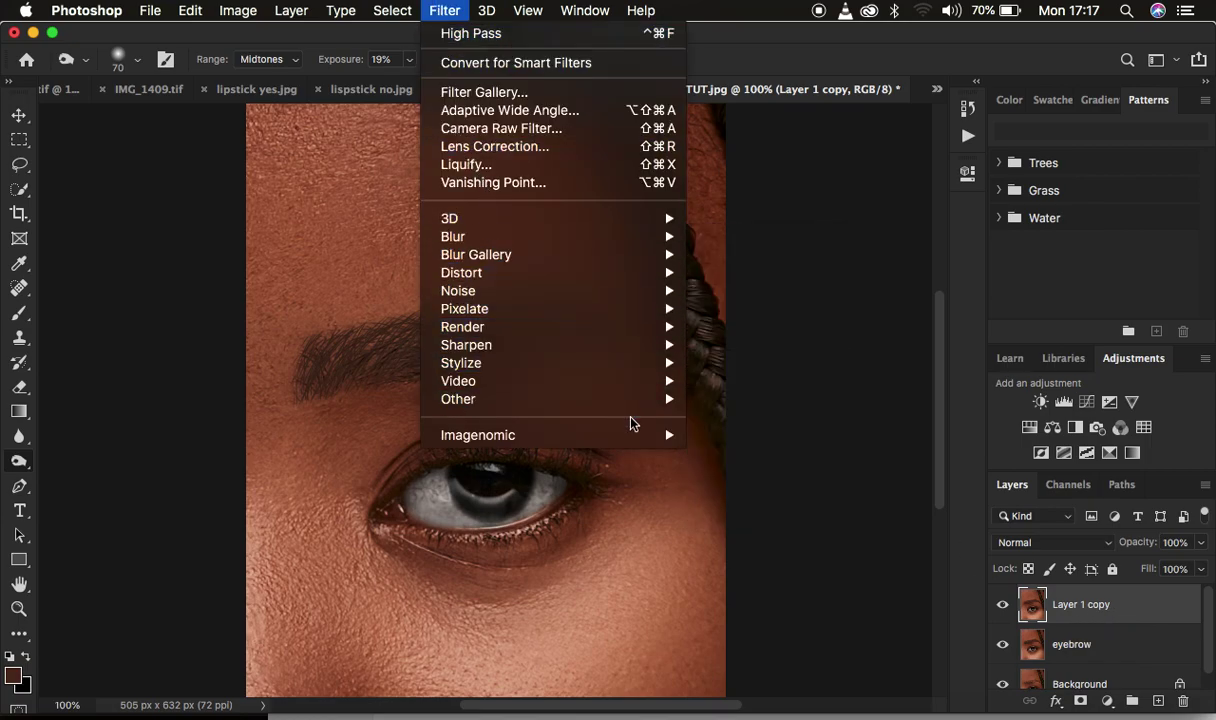
{"action": "mouse_move", "coordinate": [634, 399]}
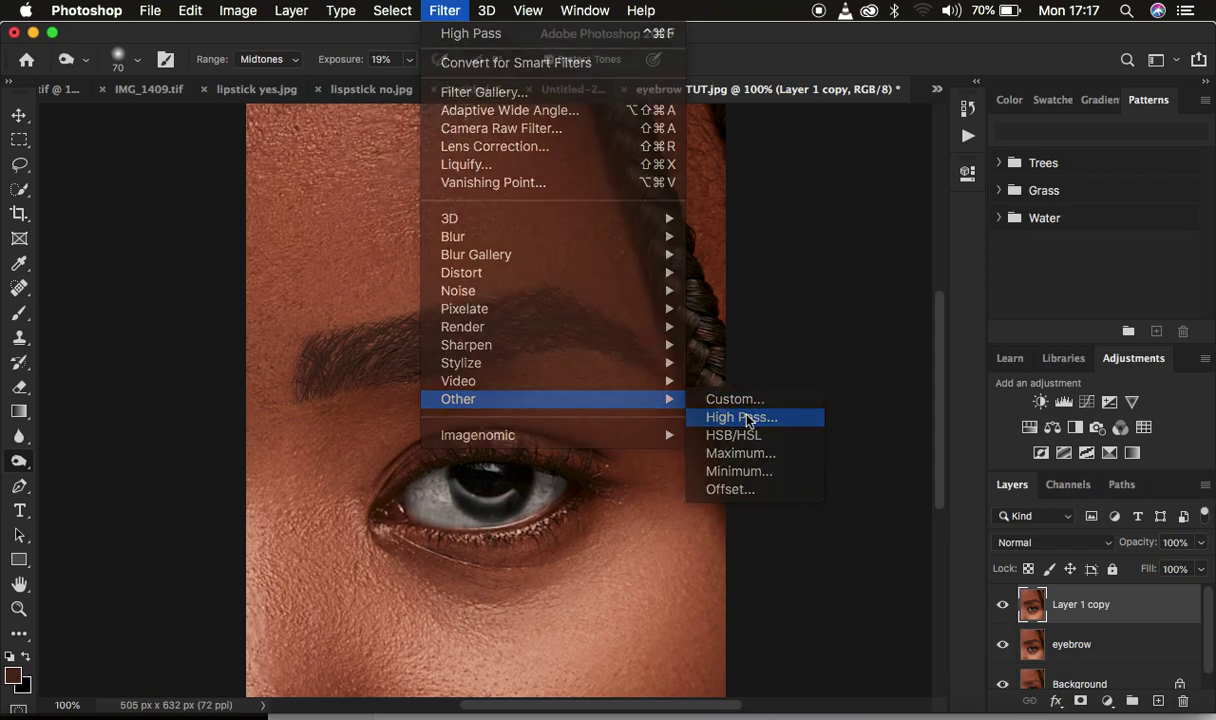
{"action": "left_click", "coordinate": [747, 418]}
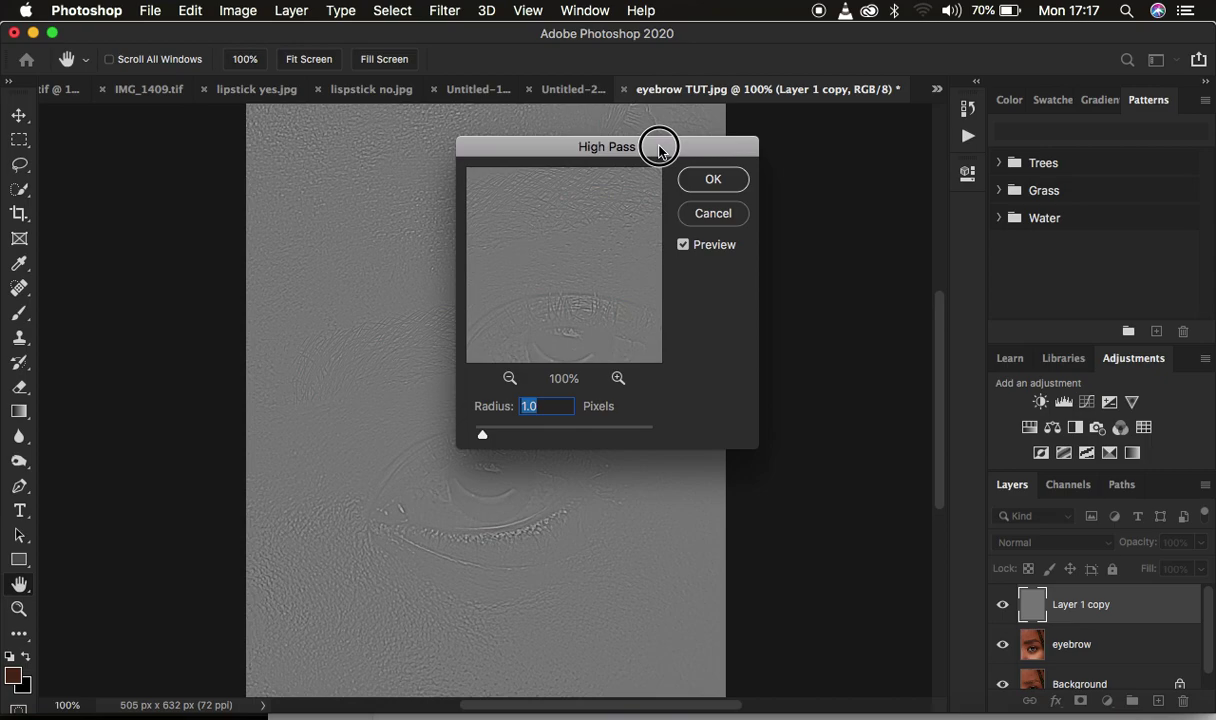
{"action": "left_click_drag", "start_coordinate": [654, 145], "coordinate": [934, 145]}
{"action": "left_click_drag", "start_coordinate": [761, 436], "coordinate": [756, 437]}
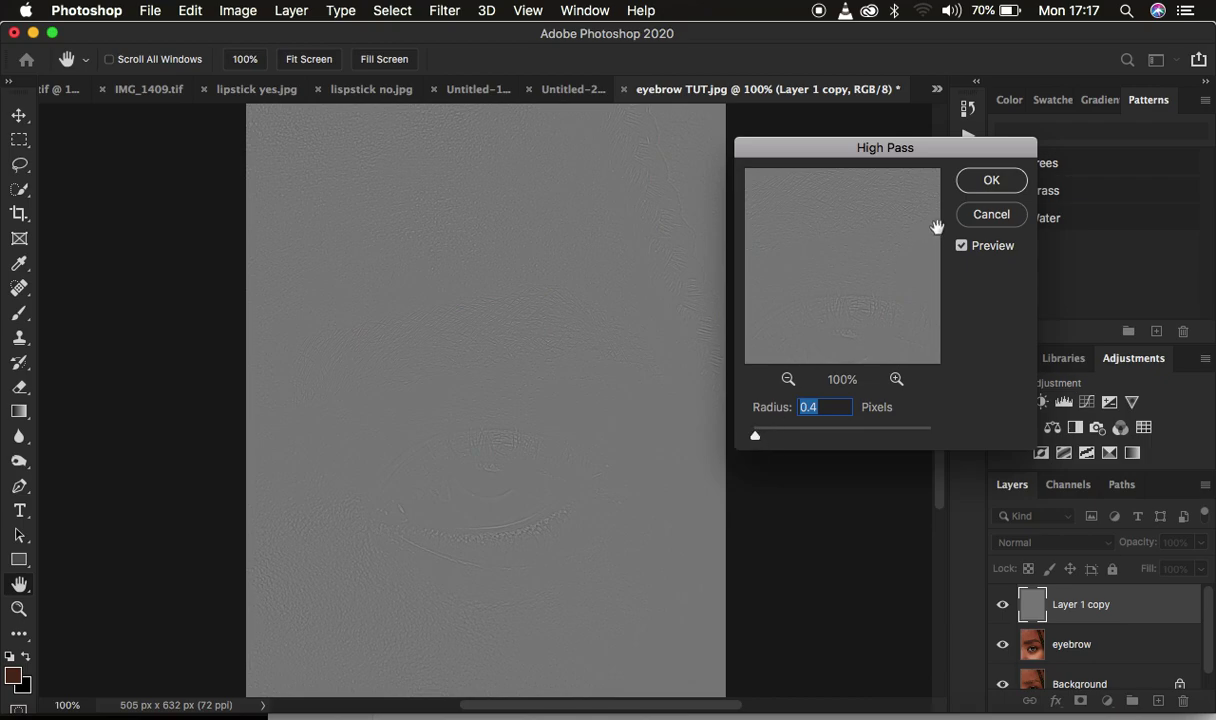
{"action": "left_click", "coordinate": [988, 181]}
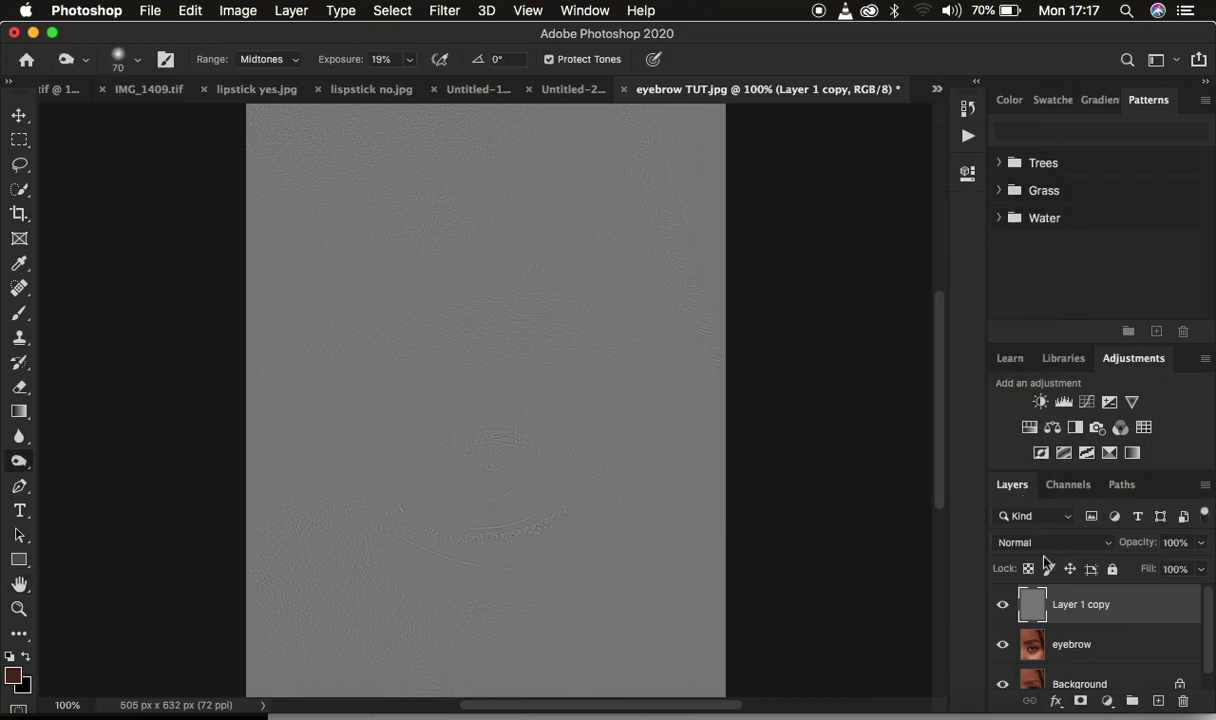
Set Layer 1 copy's blend mode to Linear Light and add a black layer mask that hides its sharpening
{"action": "left_click", "coordinate": [1035, 546]}
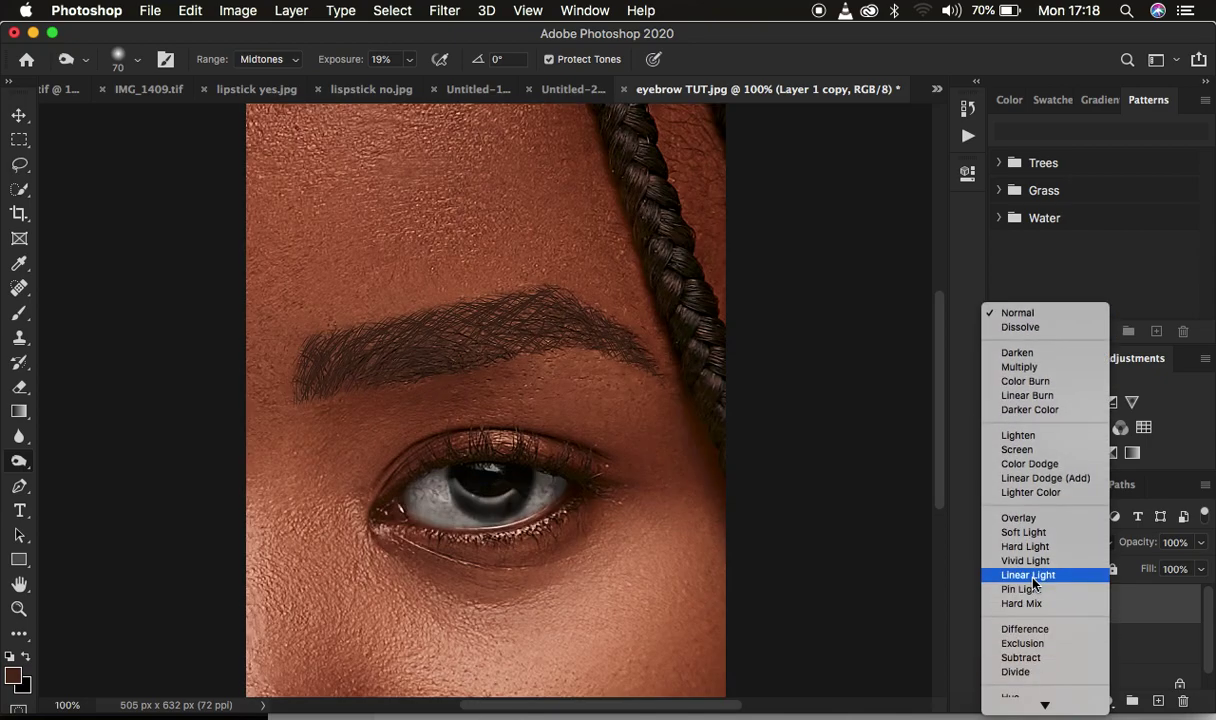
{"action": "left_click", "coordinate": [1038, 575]}
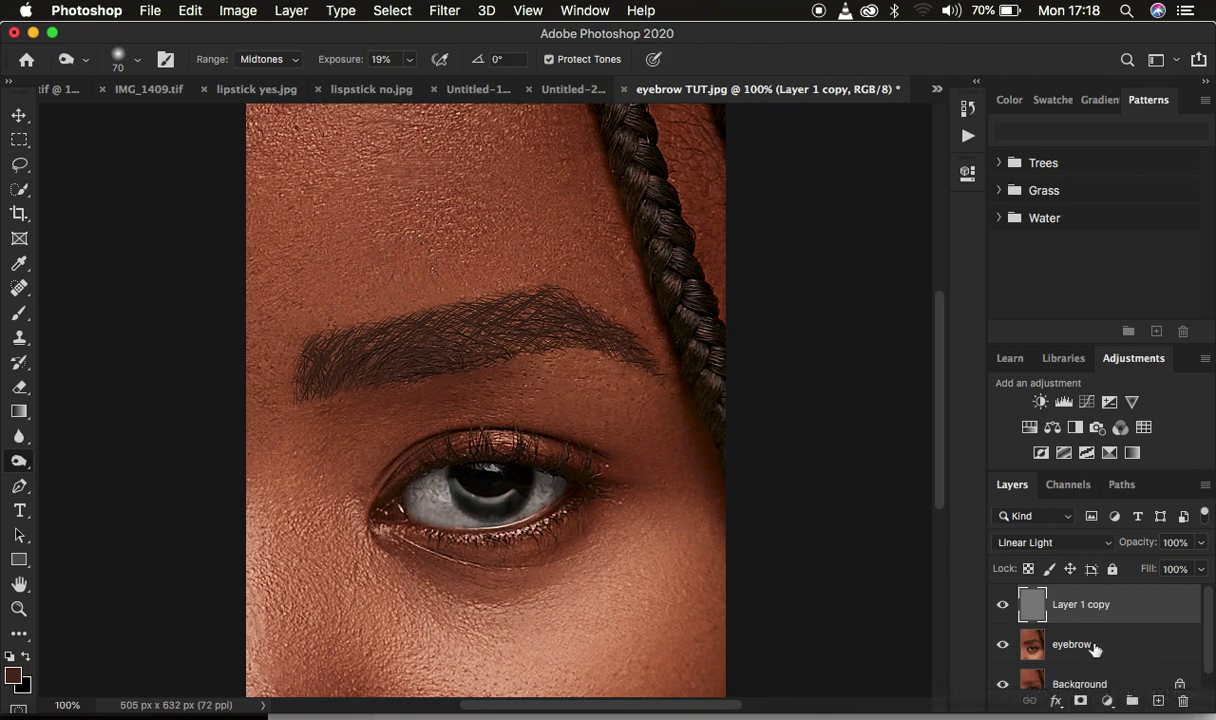
{"action": "left_click", "coordinate": [1081, 702], "text": "alt"}
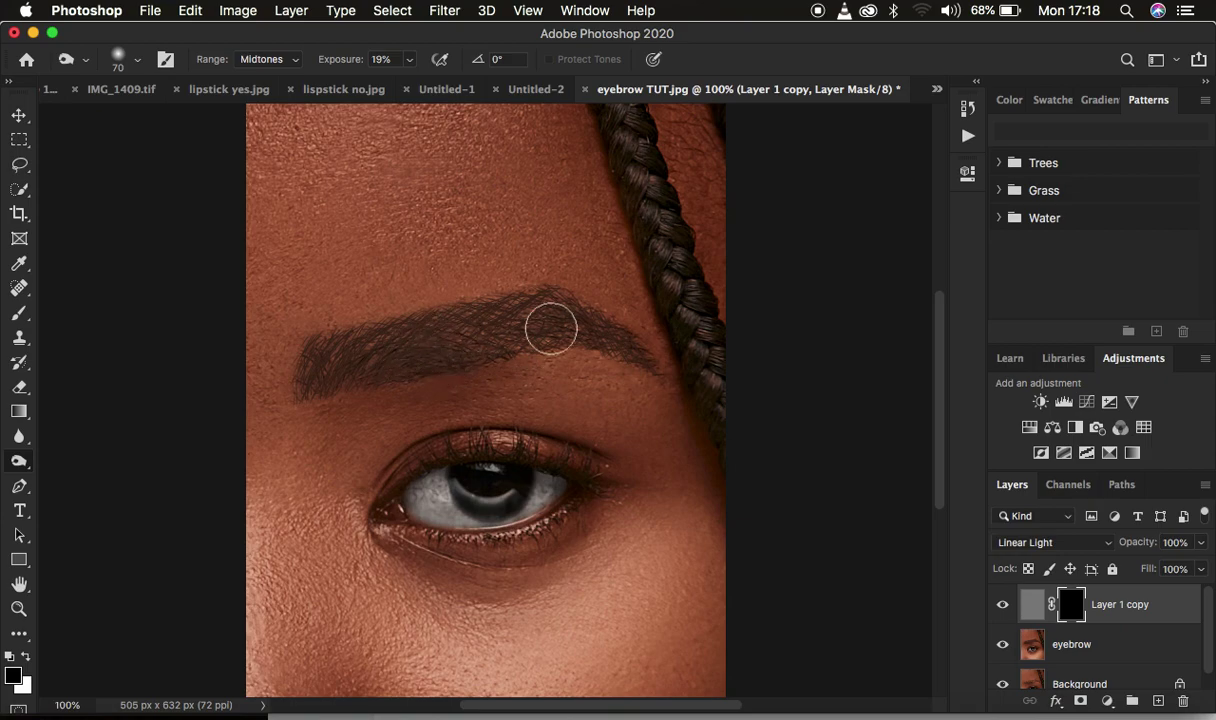
Paint white over the whole eyebrow on Layer 1 copy's mask with a soft brush of about 30 to 50 px, revealing the sharpening only there
{"action": "left_click", "coordinate": [20, 315]}
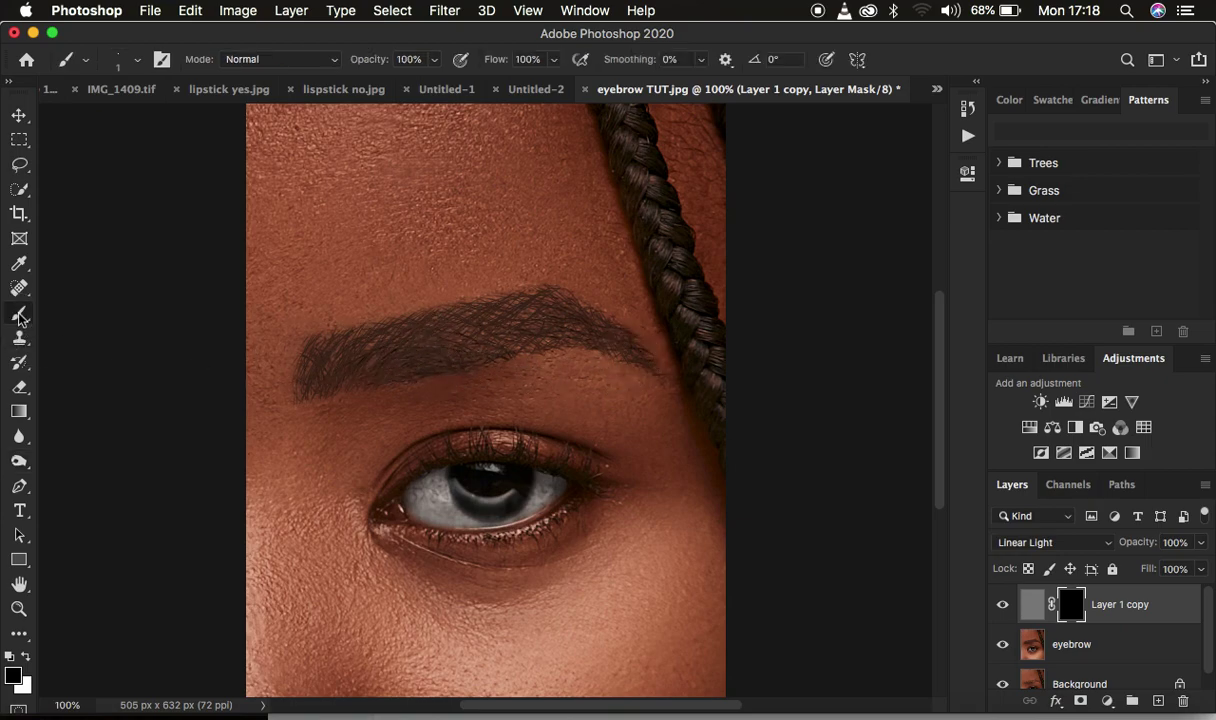
{"action": "left_click", "coordinate": [135, 60]}
{"action": "left_click_drag", "start_coordinate": [184, 167], "coordinate": [78, 146]}
{"action": "left_click", "coordinate": [137, 60]}
{"action": "left_click", "coordinate": [27, 656]}
{"action": "key", "text": "x"}
{"action": "key", "text": "x"}
{"action": "key", "text": "x"}
{"action": "key", "text": "x"}
{"action": "key", "text": "x"}
{"action": "key", "text": "x"}
{"action": "key", "text": "bracketright"}
{"action": "key", "text": "bracketright"}
{"action": "key", "text": "bracketright"}
{"action": "key", "text": "bracketright"}
{"action": "key", "text": "bracketright"}
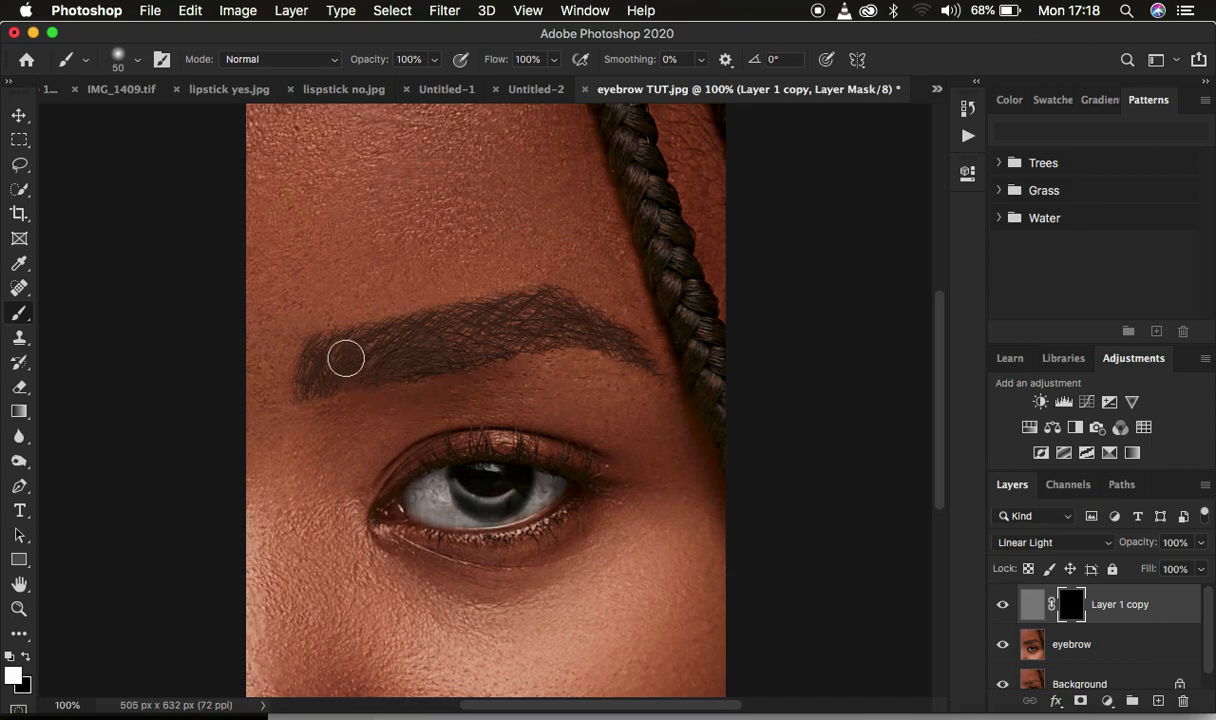
{"action": "key", "text": "bracketleft"}
{"action": "mouse_move", "coordinate": [317, 357]}
{"action": "left_mouse_down"}
{"action": "mouse_move", "coordinate": [318, 372]}
{"action": "mouse_move", "coordinate": [356, 367]}
{"action": "mouse_move", "coordinate": [410, 347]}
{"action": "mouse_move", "coordinate": [337, 347]}
{"action": "mouse_move", "coordinate": [414, 355]}
{"action": "mouse_move", "coordinate": [494, 331]}
{"action": "mouse_move", "coordinate": [396, 353]}
{"action": "mouse_move", "coordinate": [475, 322]}
{"action": "mouse_move", "coordinate": [548, 315]}
{"action": "mouse_move", "coordinate": [537, 318]}
{"action": "mouse_move", "coordinate": [635, 347]}
{"action": "mouse_move", "coordinate": [558, 331]}
{"action": "mouse_move", "coordinate": [570, 329]}
{"action": "mouse_move", "coordinate": [347, 377]}
{"action": "mouse_move", "coordinate": [325, 366]}
{"action": "mouse_move", "coordinate": [404, 331]}
{"action": "mouse_move", "coordinate": [551, 309]}
{"action": "mouse_move", "coordinate": [641, 359]}
{"action": "mouse_move", "coordinate": [480, 337]}
{"action": "mouse_move", "coordinate": [345, 380]}
{"action": "mouse_move", "coordinate": [298, 352]}
{"action": "left_mouse_up"}
{"action": "key", "text": "bracketleft"}
{"action": "key", "text": "bracketleft"}
Toggle Layer 1 copy's visibility to compare the eyebrow with and without sharpening, and inspect the whole image at 50%
{"action": "left_click", "coordinate": [1003, 605]}
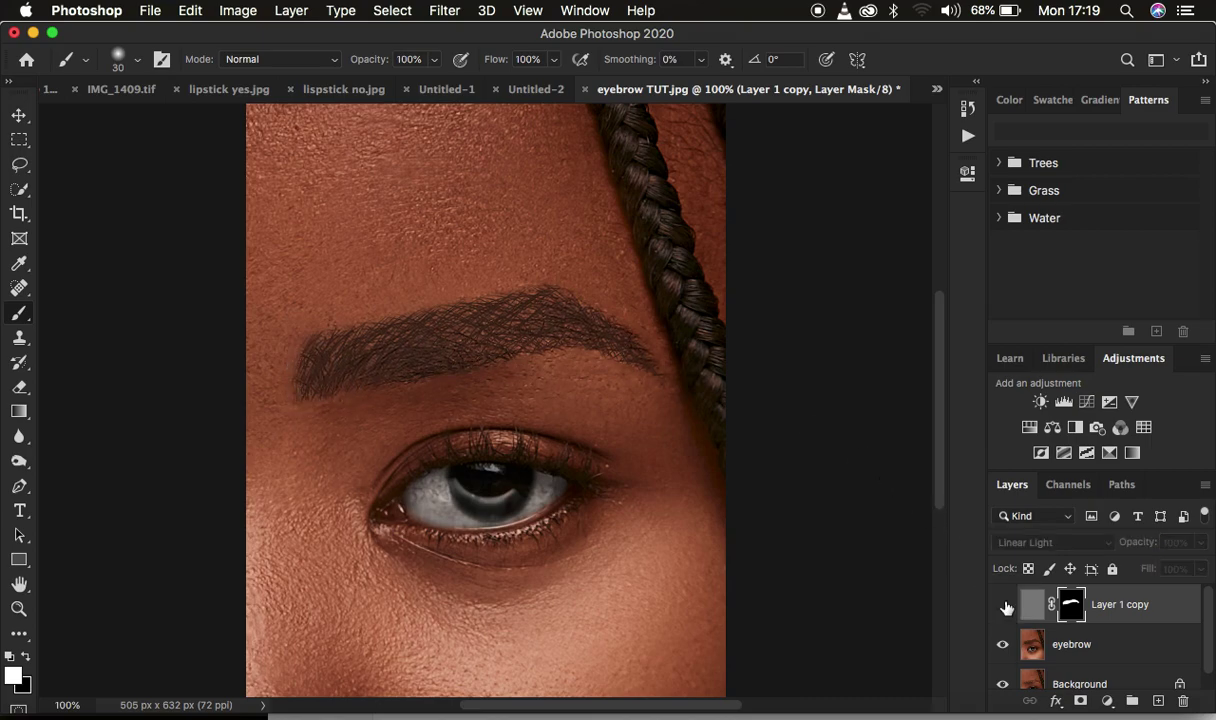
{"action": "left_click", "coordinate": [1003, 605]}
{"action": "left_click", "coordinate": [1003, 605]}
{"action": "left_click", "coordinate": [1003, 605]}
{"action": "left_click", "coordinate": [1003, 605]}
{"action": "left_click", "coordinate": [1003, 605]}
{"action": "left_click", "coordinate": [1003, 605]}
{"action": "left_click", "coordinate": [1003, 605]}
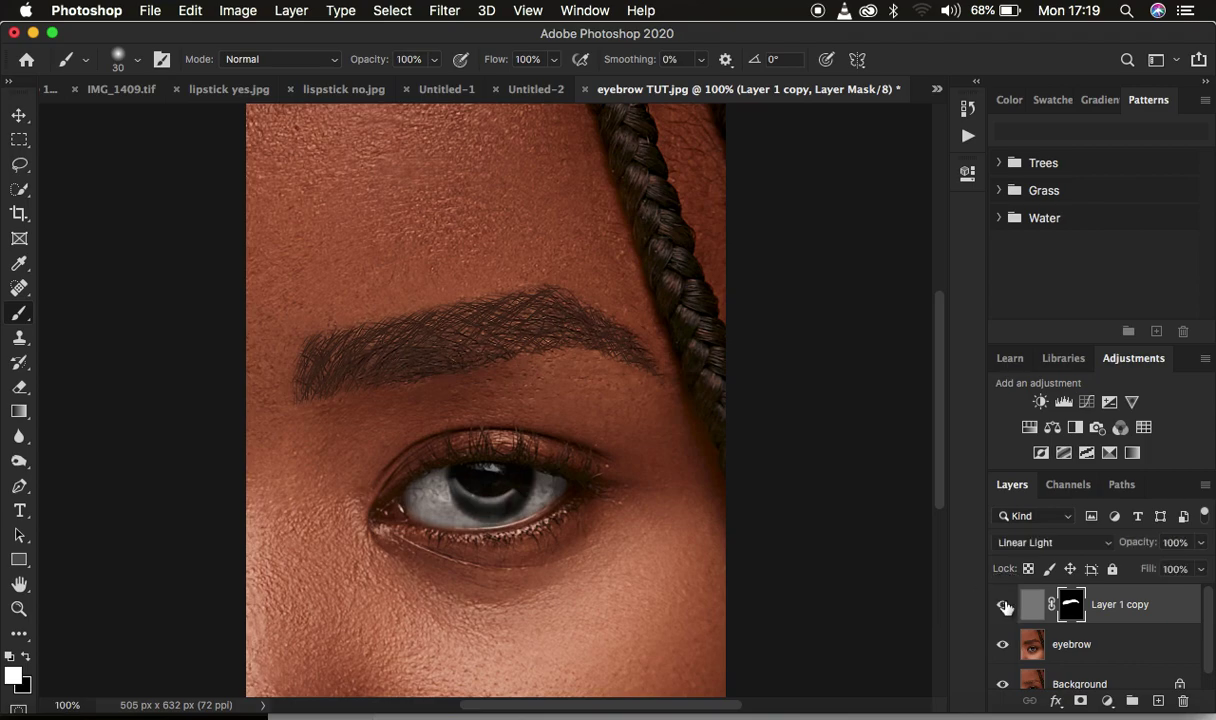
{"action": "key", "text": "super+minus"}
{"action": "key", "text": "super+minus"}
{"action": "key", "text": "super+minus"}
{"action": "key", "text": "super+equal"}
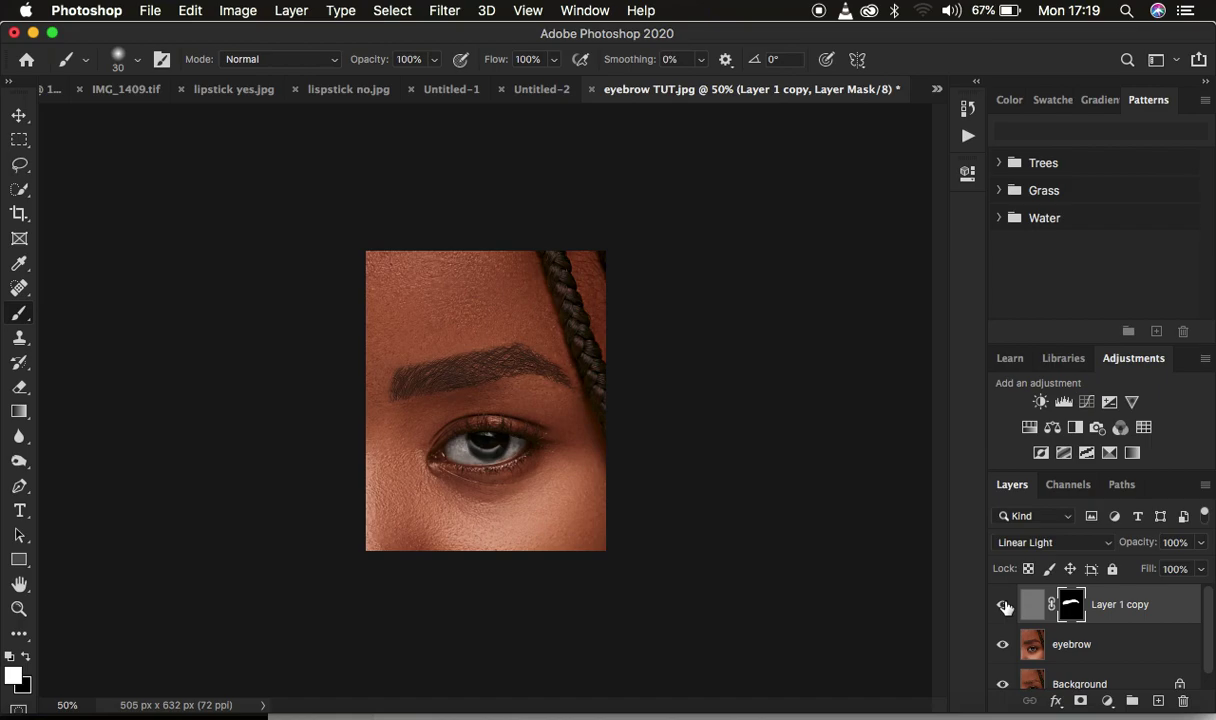